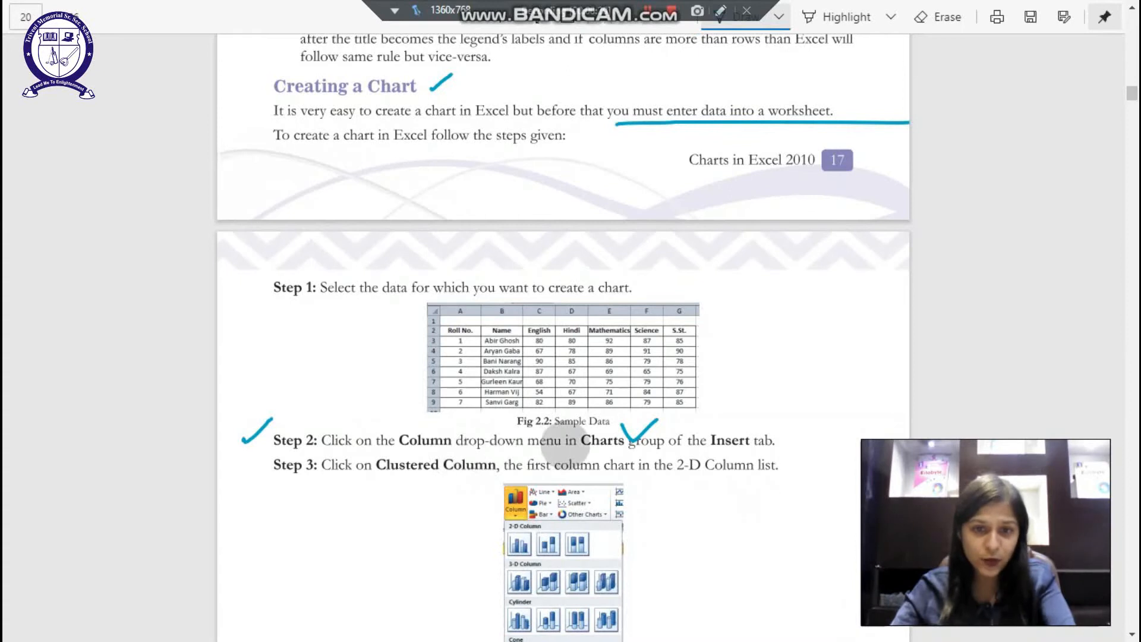
Step: Switch to the Excel workbook and insert a 2-D 100% stacked column chart from the marks table in A1:F7
key(alt+Tab)
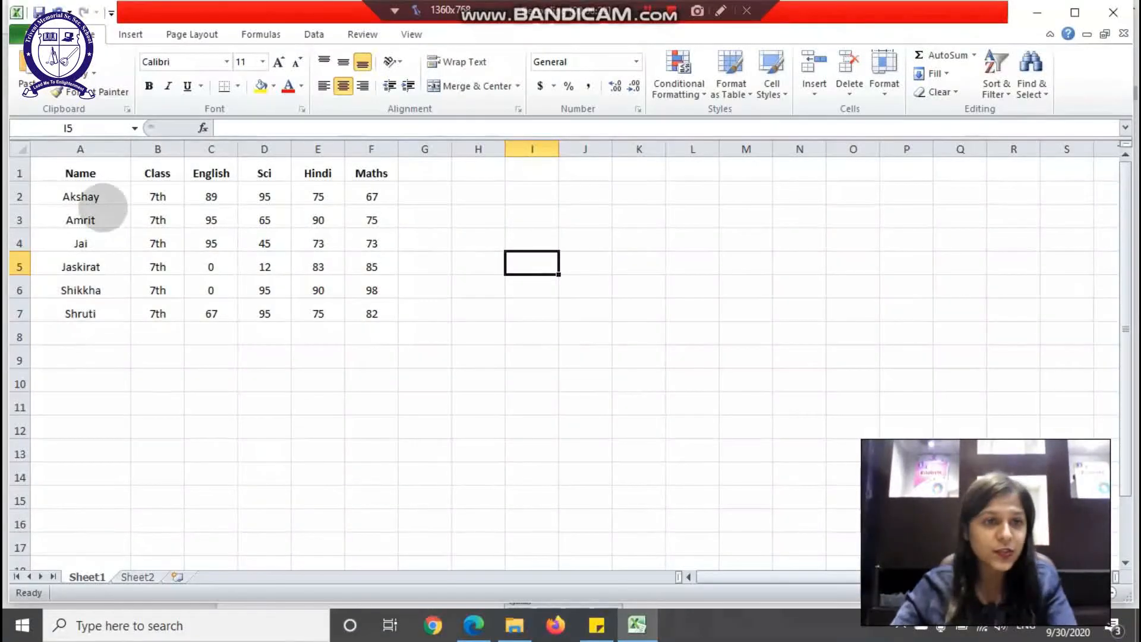
click(81, 173)
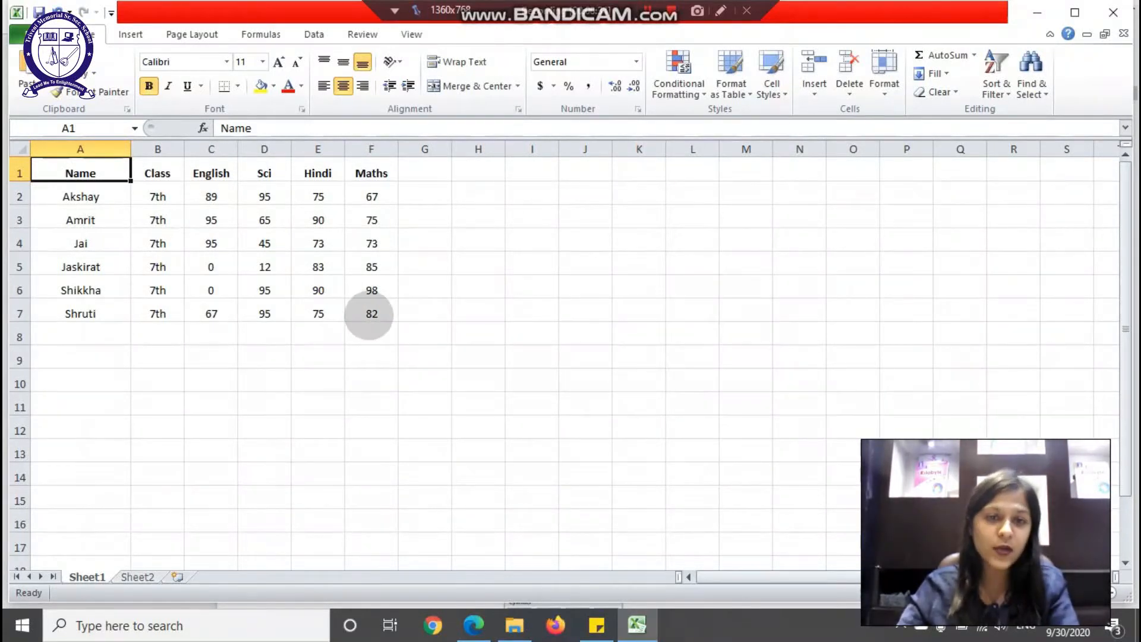
shift+click(369, 314)
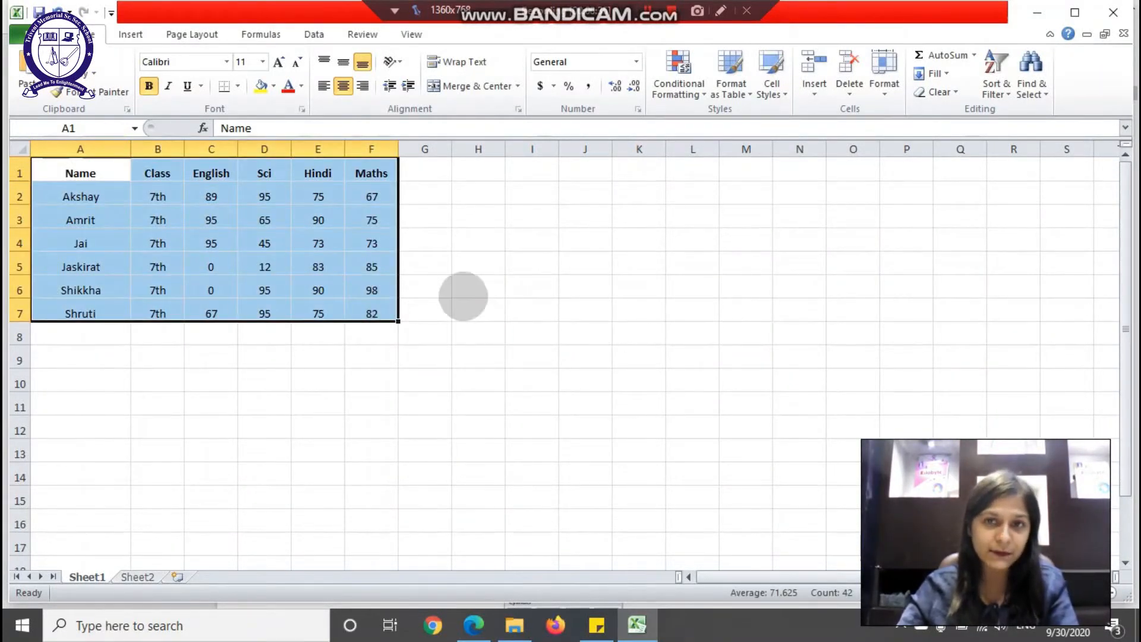
click(463, 297)
click(112, 169)
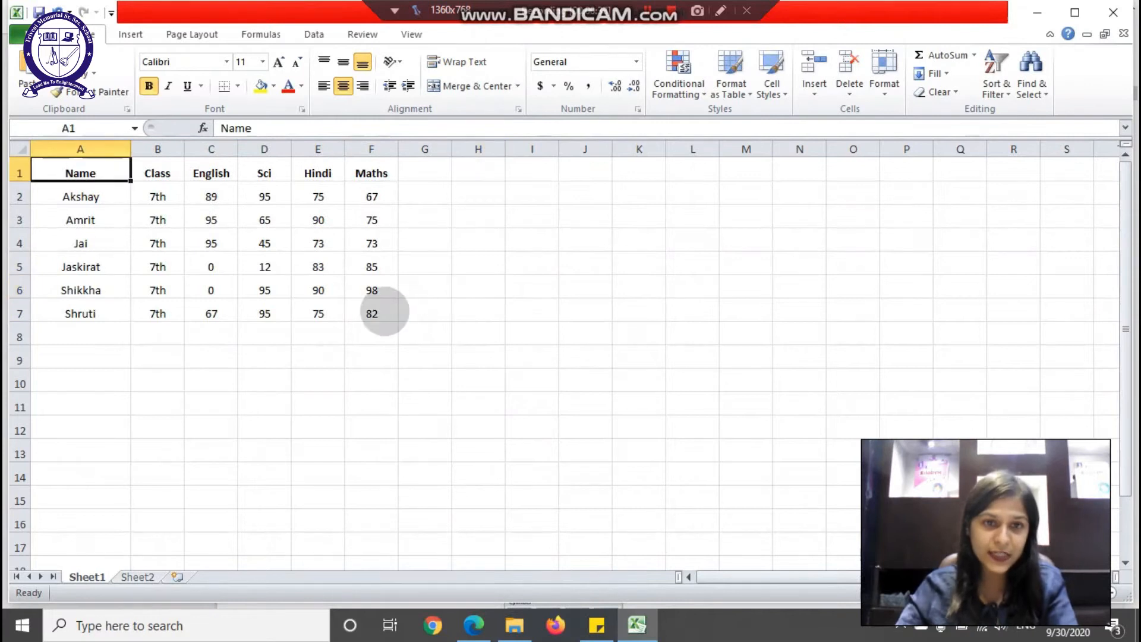
shift+click(381, 312)
click(131, 34)
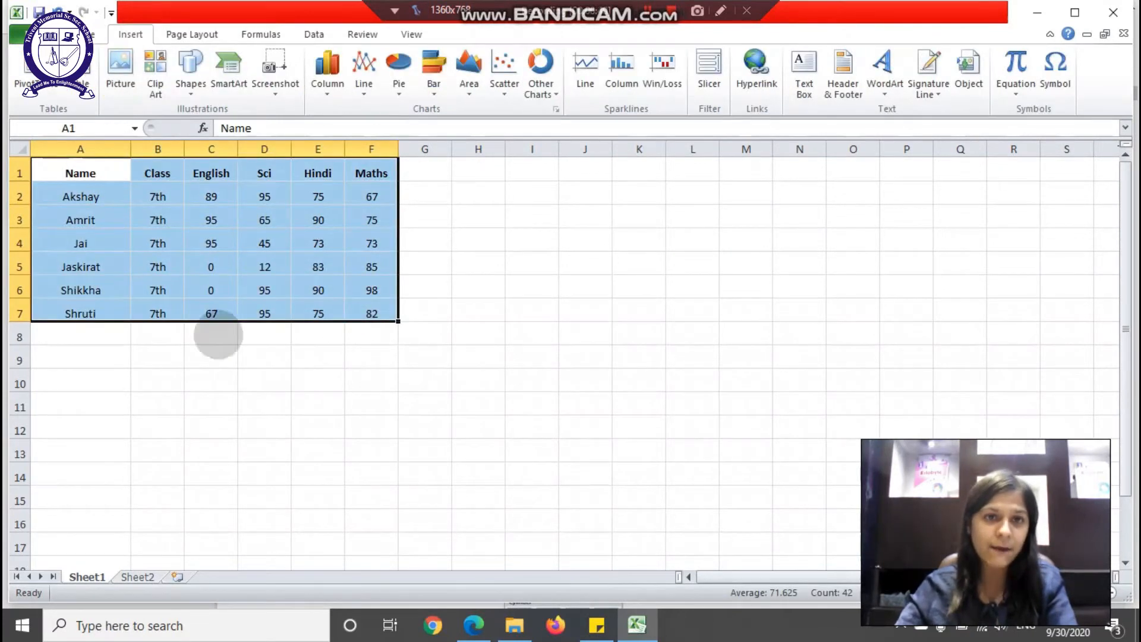
click(328, 77)
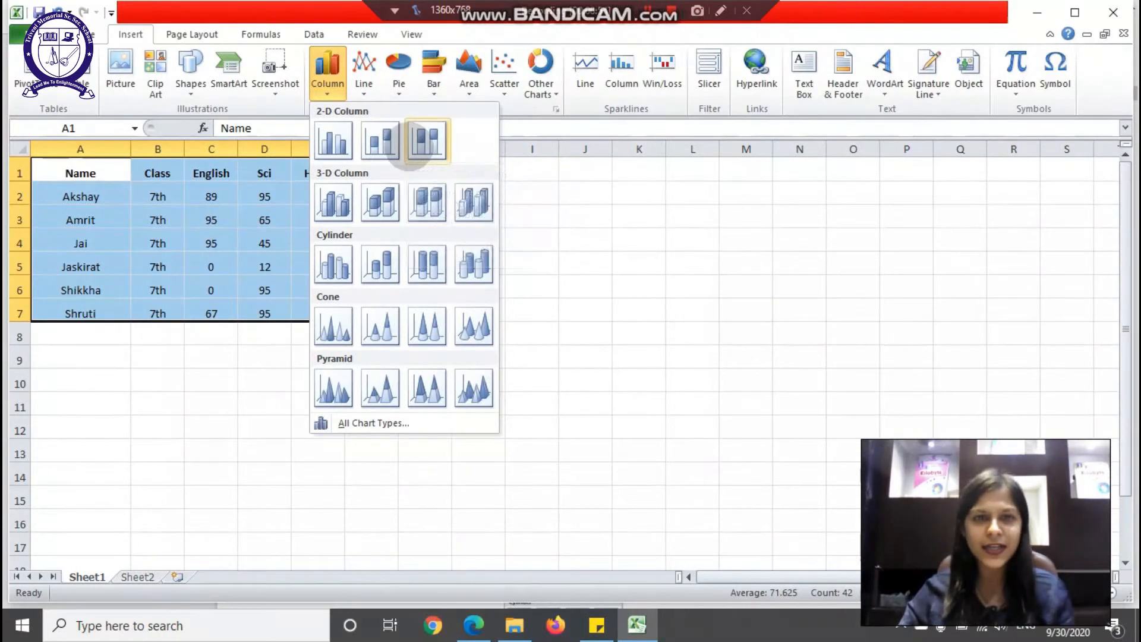
click(427, 141)
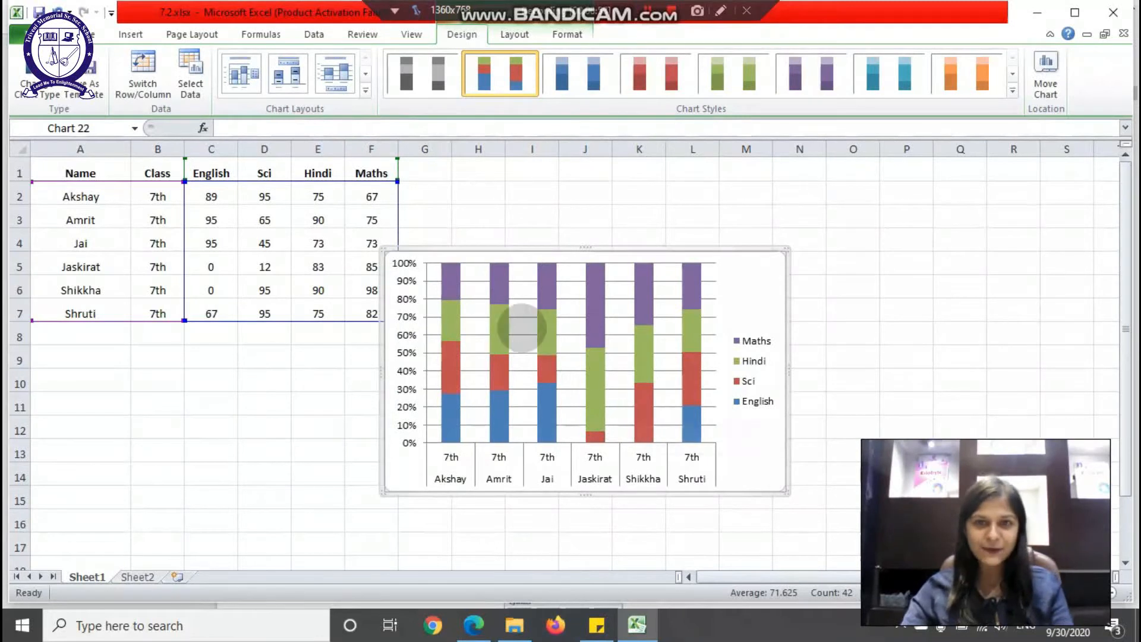
Step: Move the chart beside the marks table so that it starts in column G at row 1, keeping it selected
drag(408, 254, 424, 157)
drag(804, 398, 743, 380)
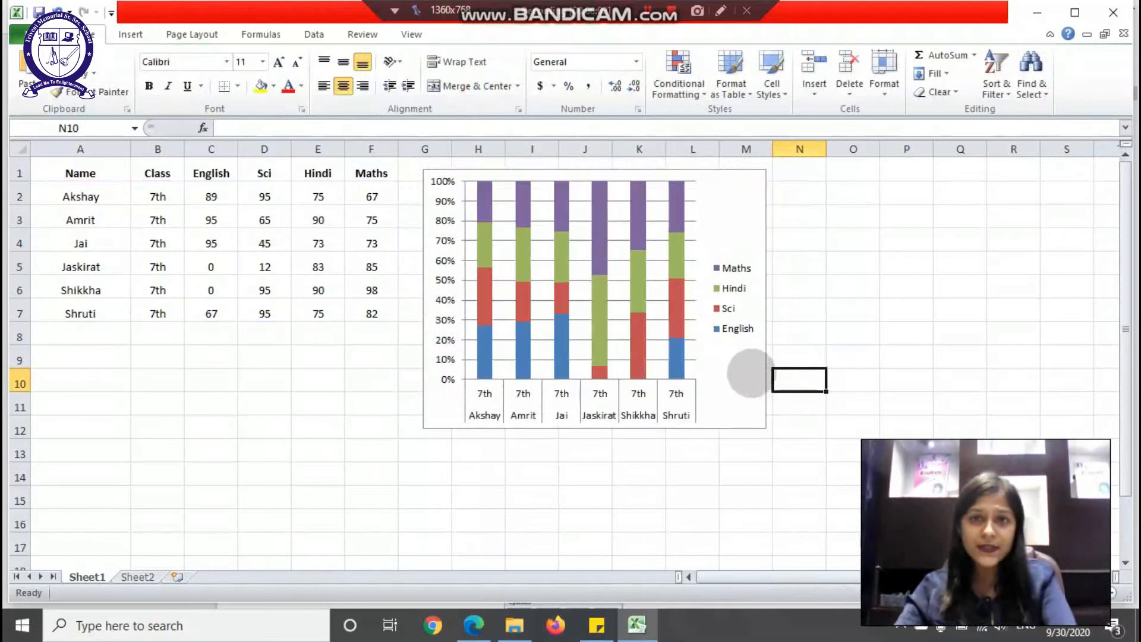
click(752, 373)
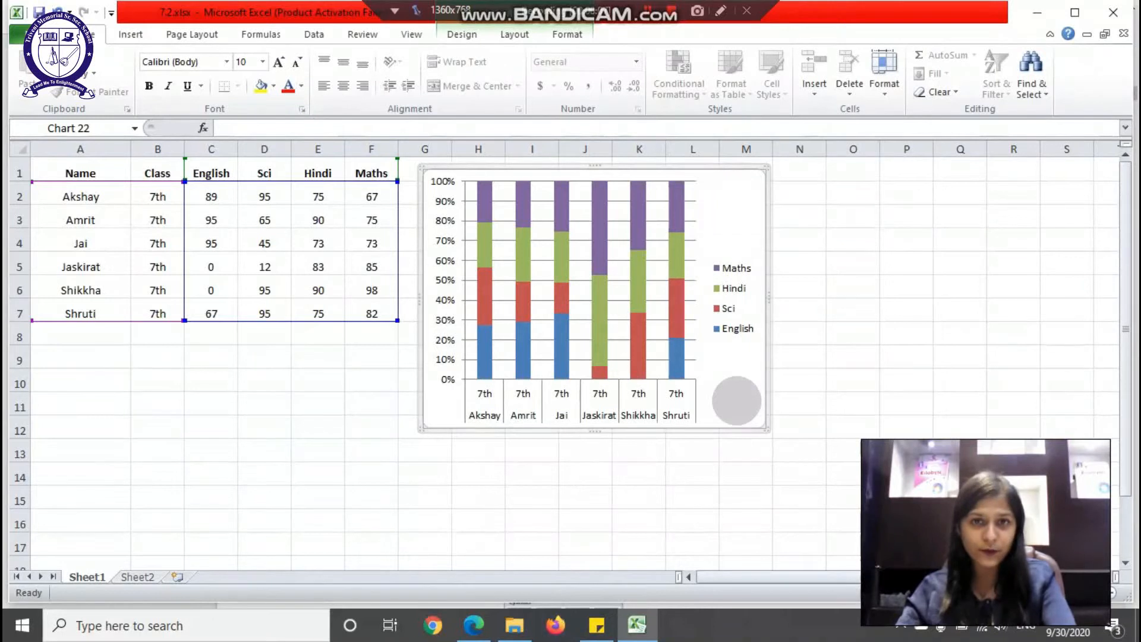
Step: Add a centered overlay title to the chart and enlarge the chart to reach column N and row 14
click(515, 34)
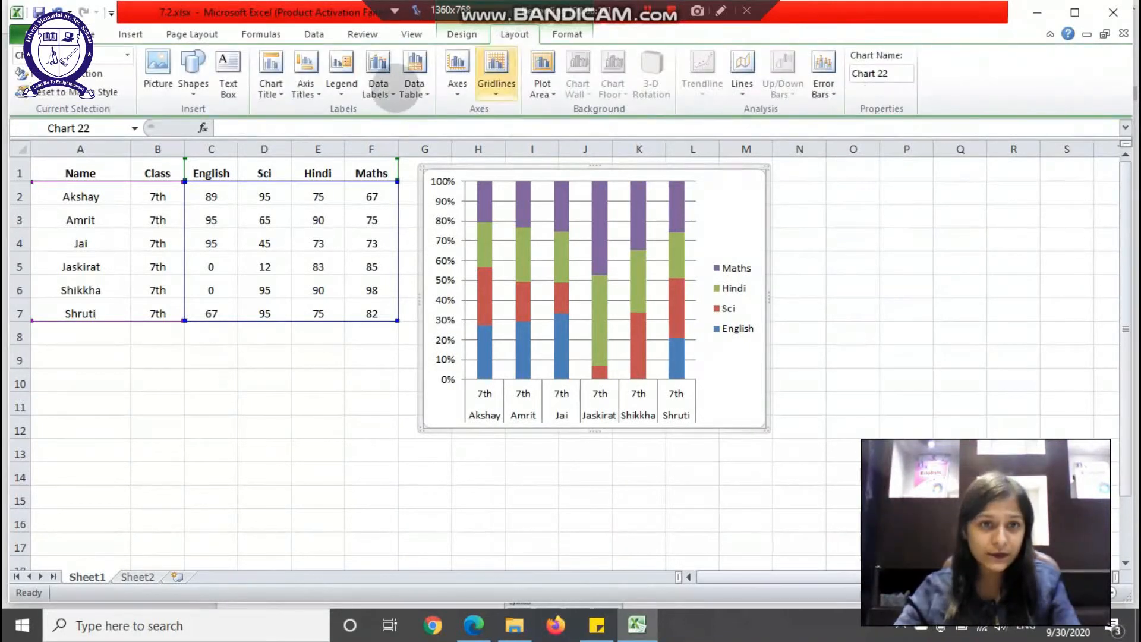
click(270, 77)
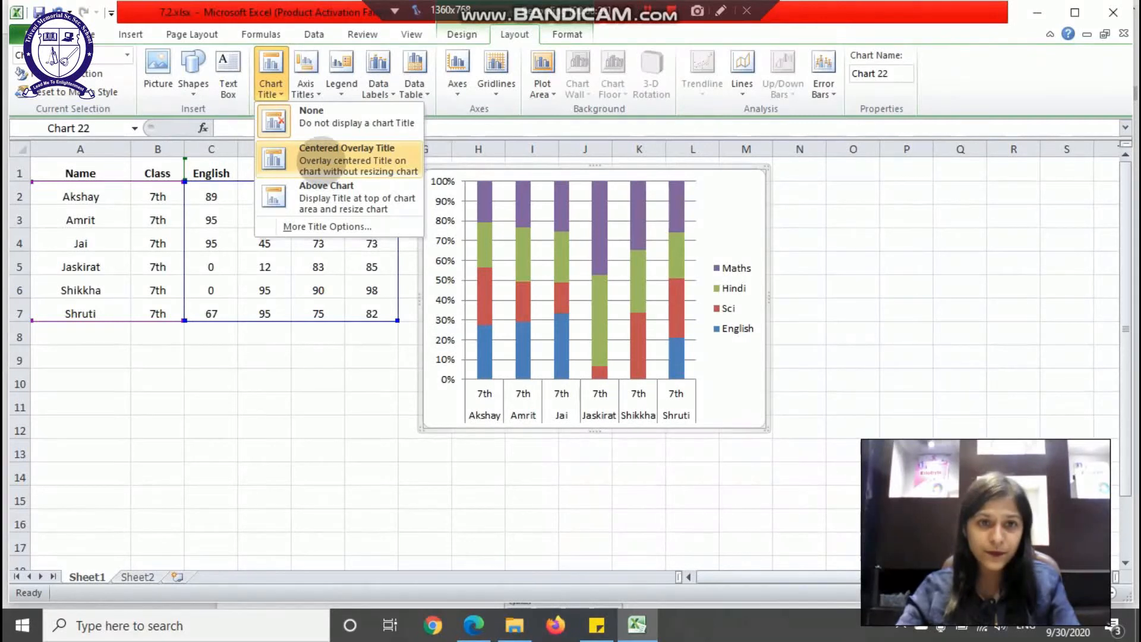
click(318, 156)
double_click(611, 190)
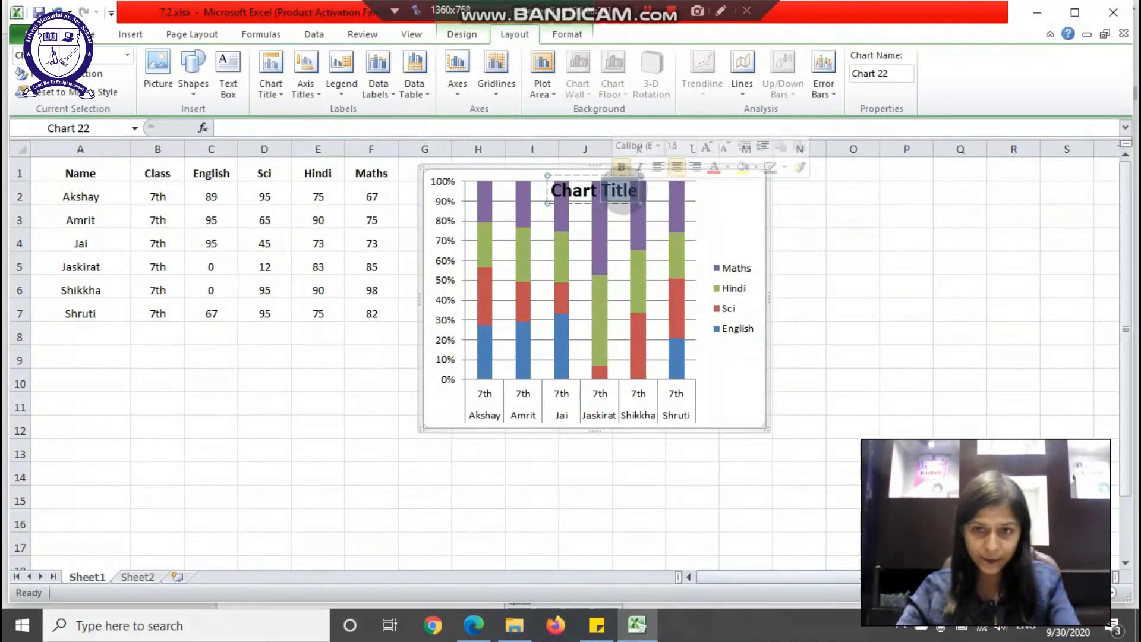
drag(765, 431, 818, 479)
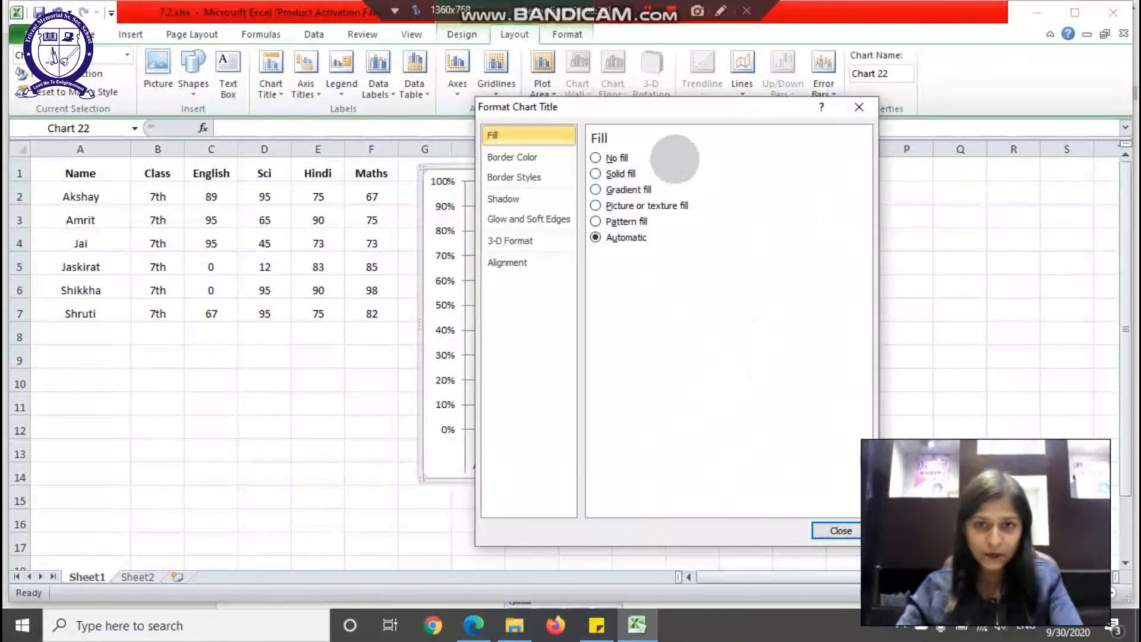
click(861, 107)
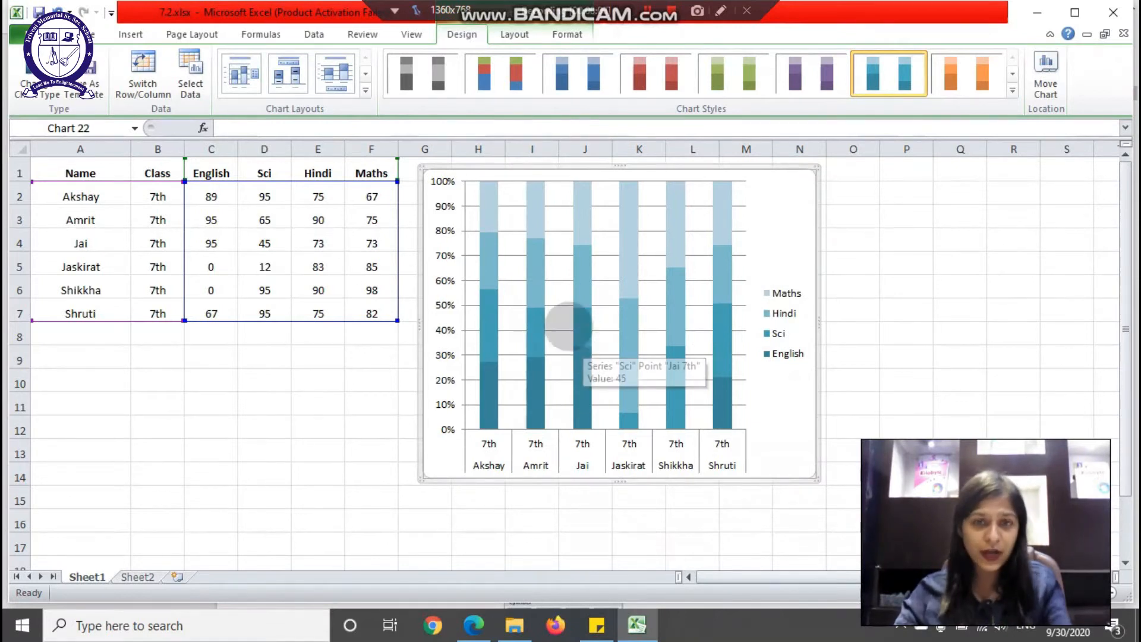
Step: Try the red gradient and the dark-background purple chart styles, ending with the plain multicoloured style
click(1013, 90)
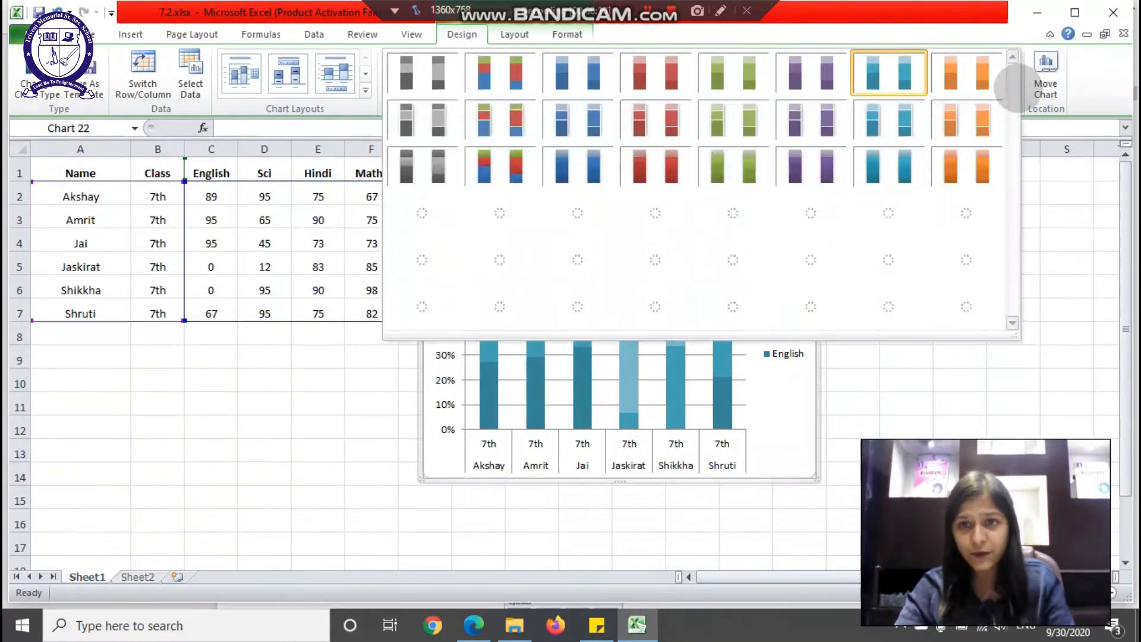
click(657, 166)
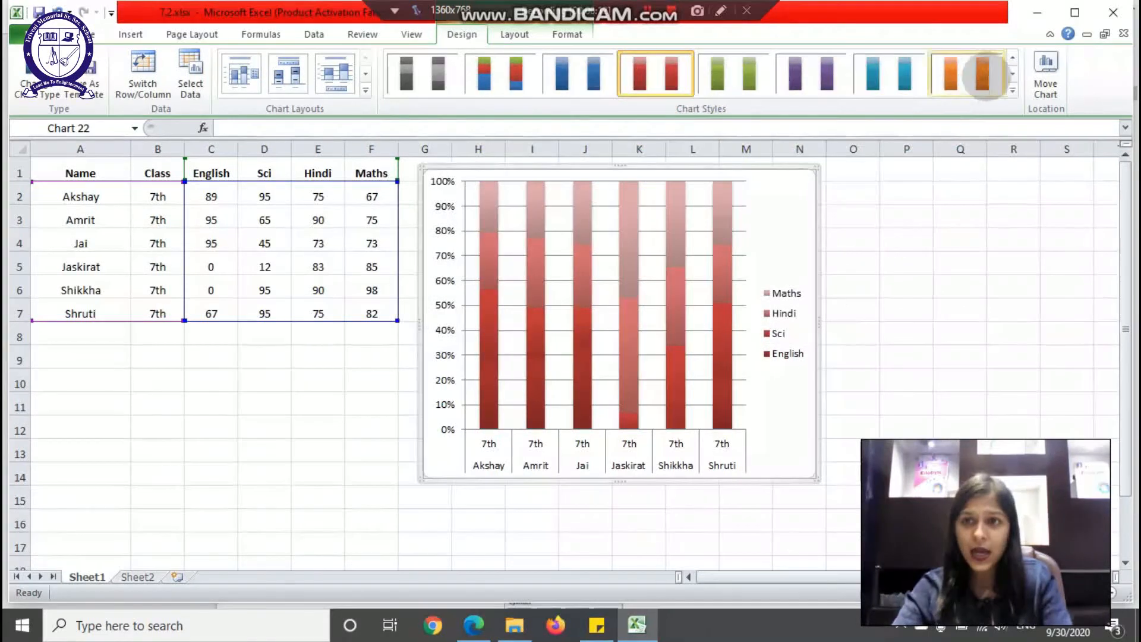
click(1012, 91)
click(832, 292)
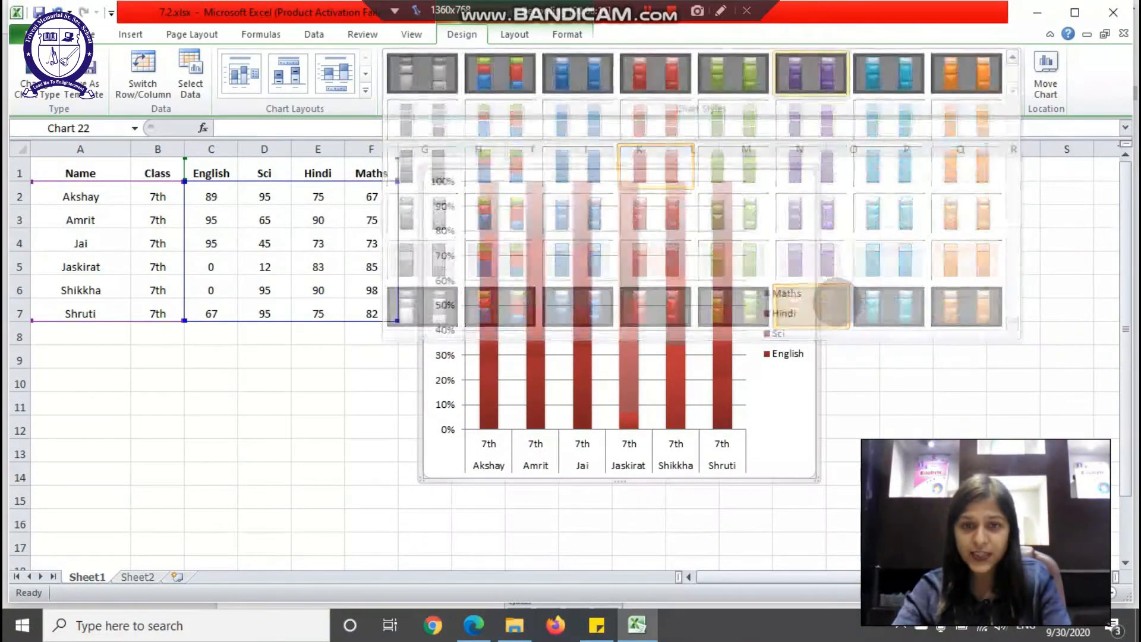
click(1012, 58)
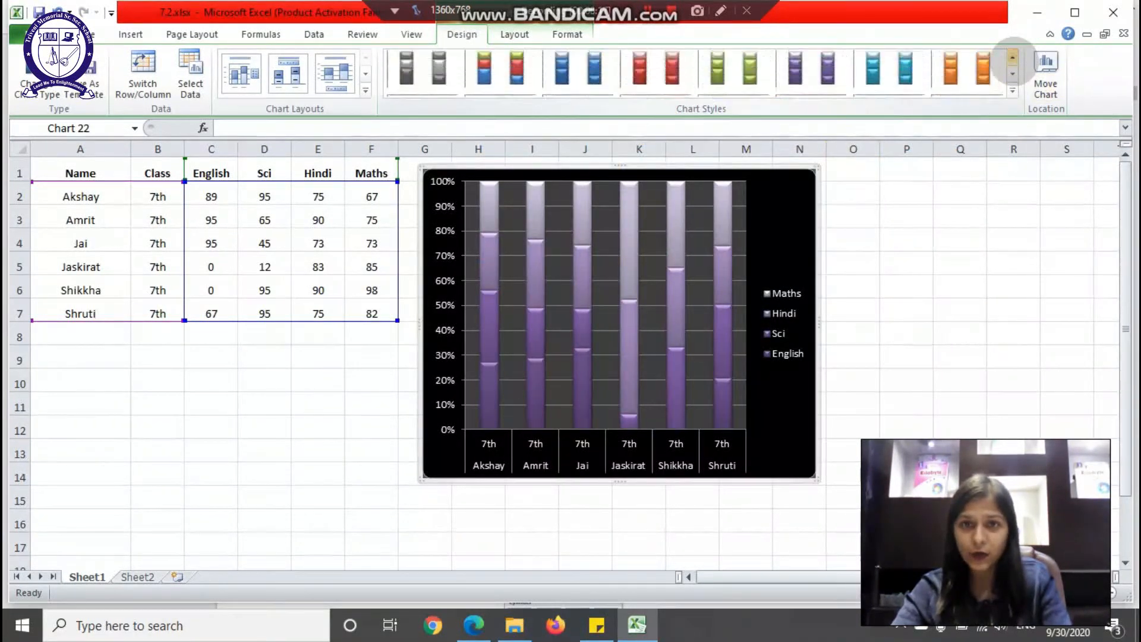
click(508, 76)
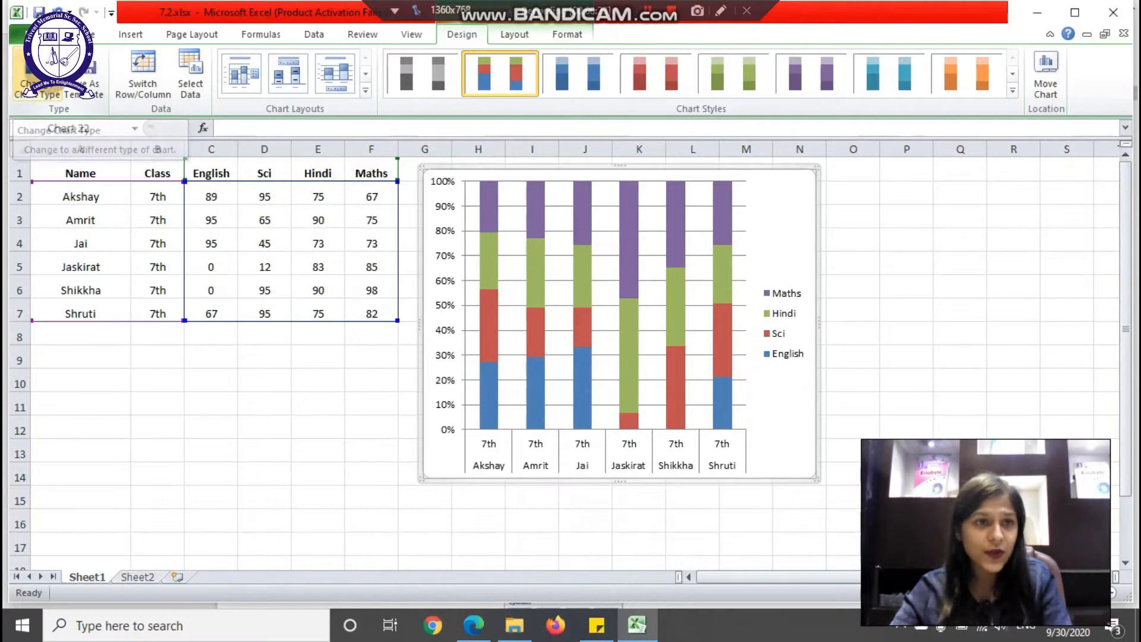
Step: Change the chart type to the last pyramid variant in the Column category, with series arranged in depth
click(33, 90)
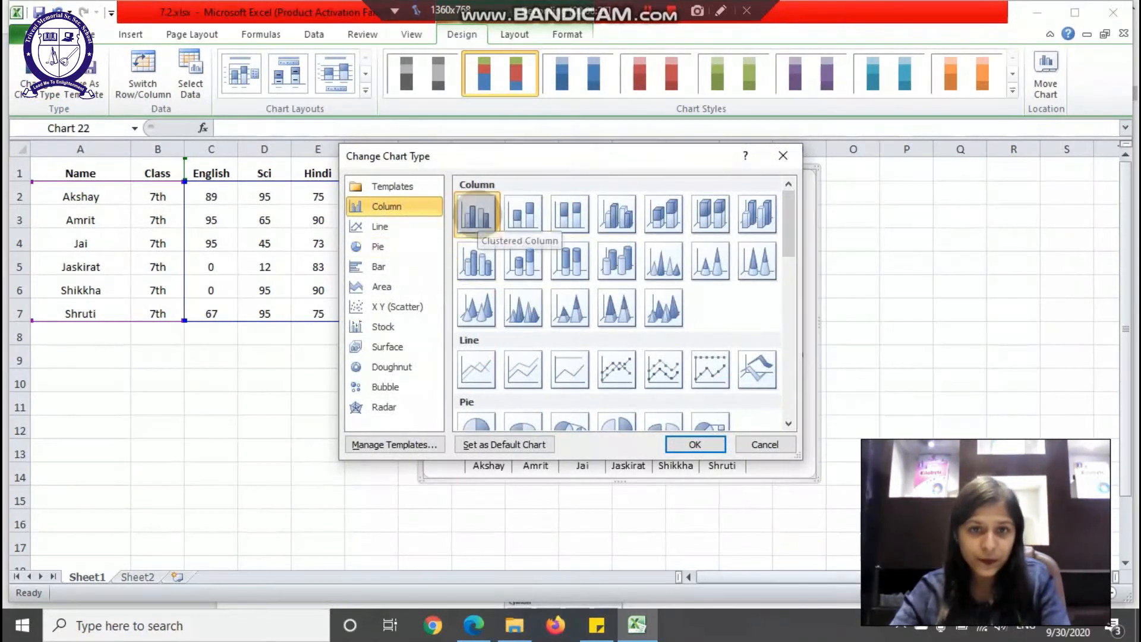
click(664, 307)
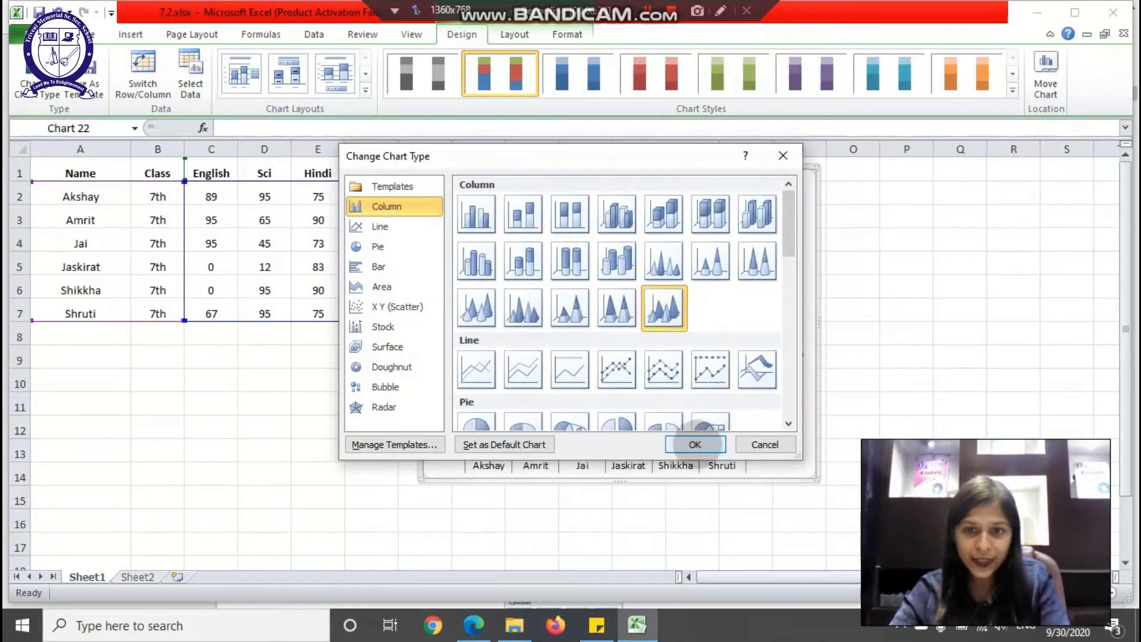
click(695, 444)
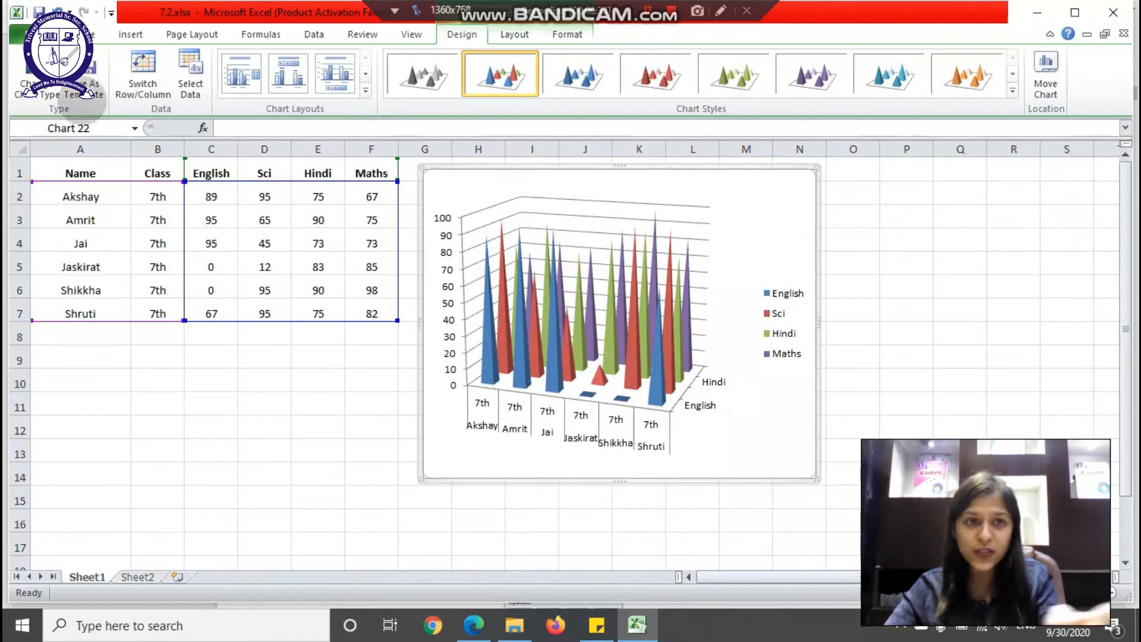
Step: Swap the chart's rows and columns, and swap them back so the subjects are the series again
click(125, 89)
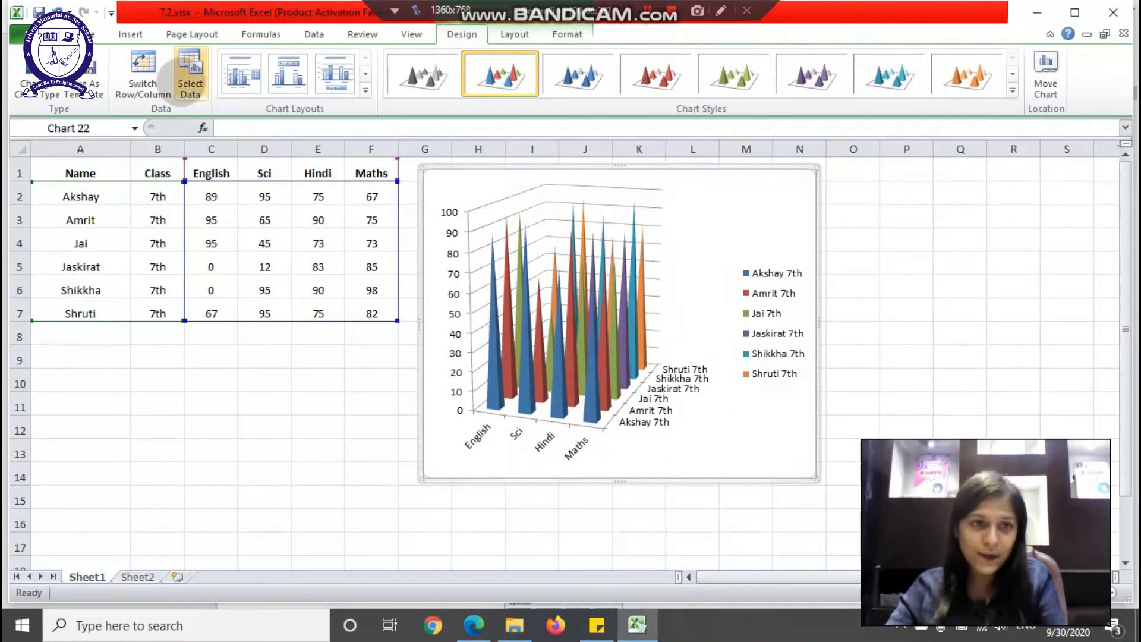
click(141, 89)
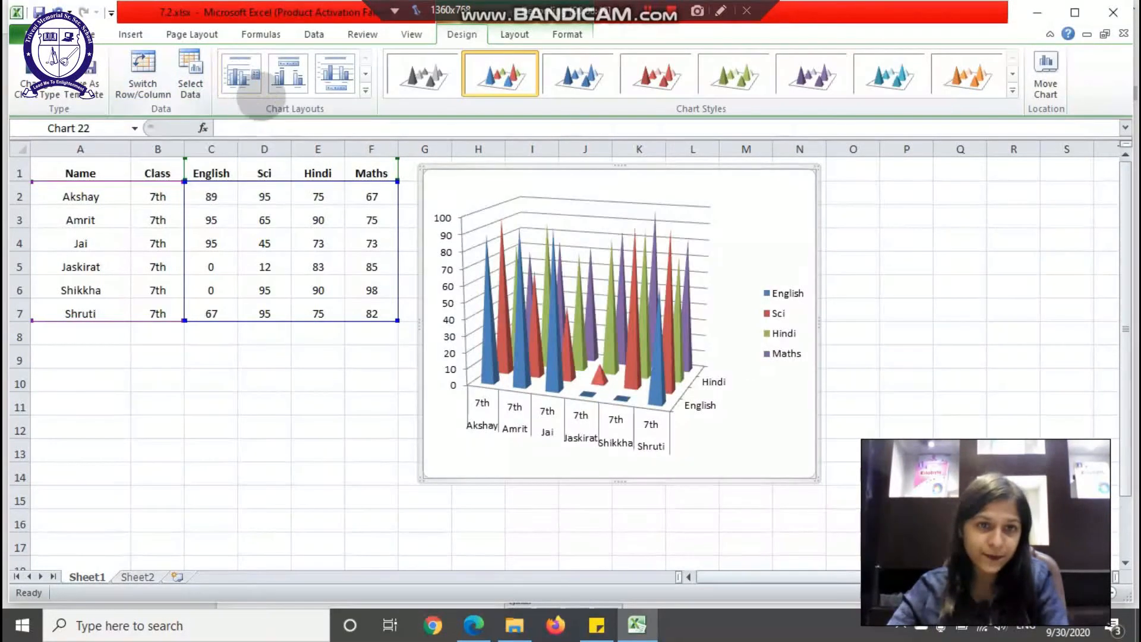
Step: Try the second chart layout, settle on the first one, and change the chart title to "Marks of 7th Class"
click(289, 74)
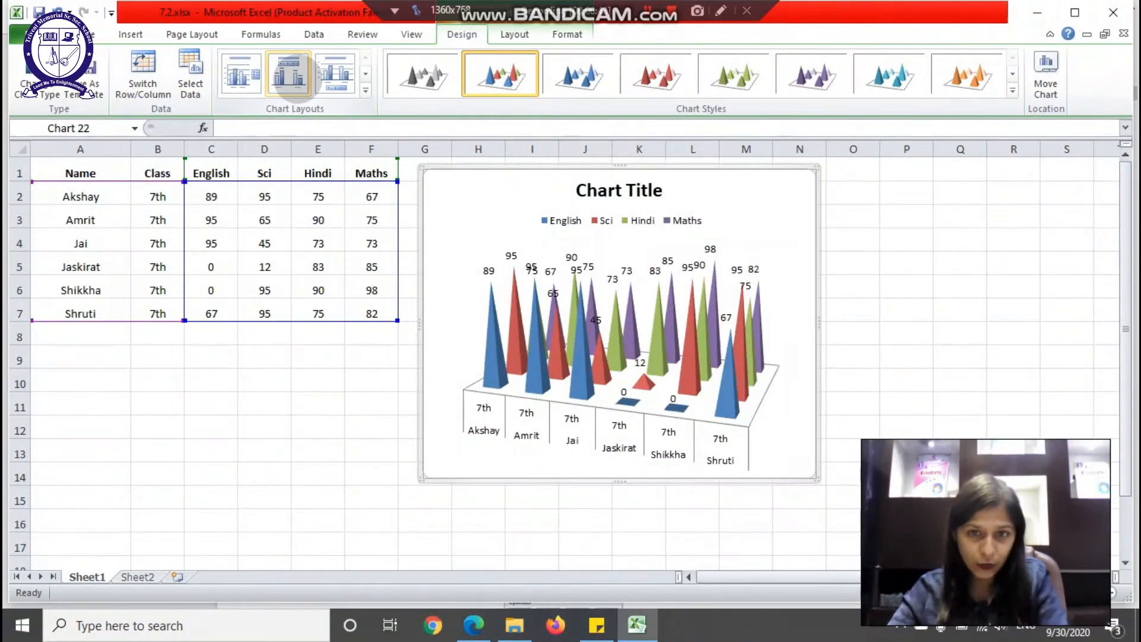
click(241, 74)
double_click(625, 193)
click(858, 107)
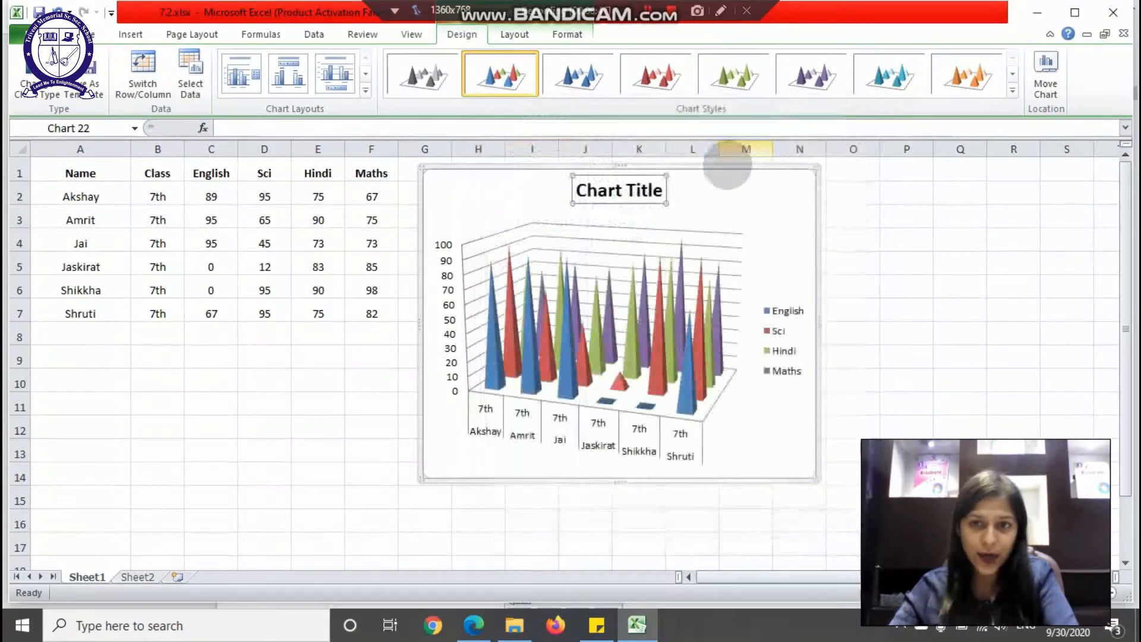
key(BackSpace)
key(BackSpace)
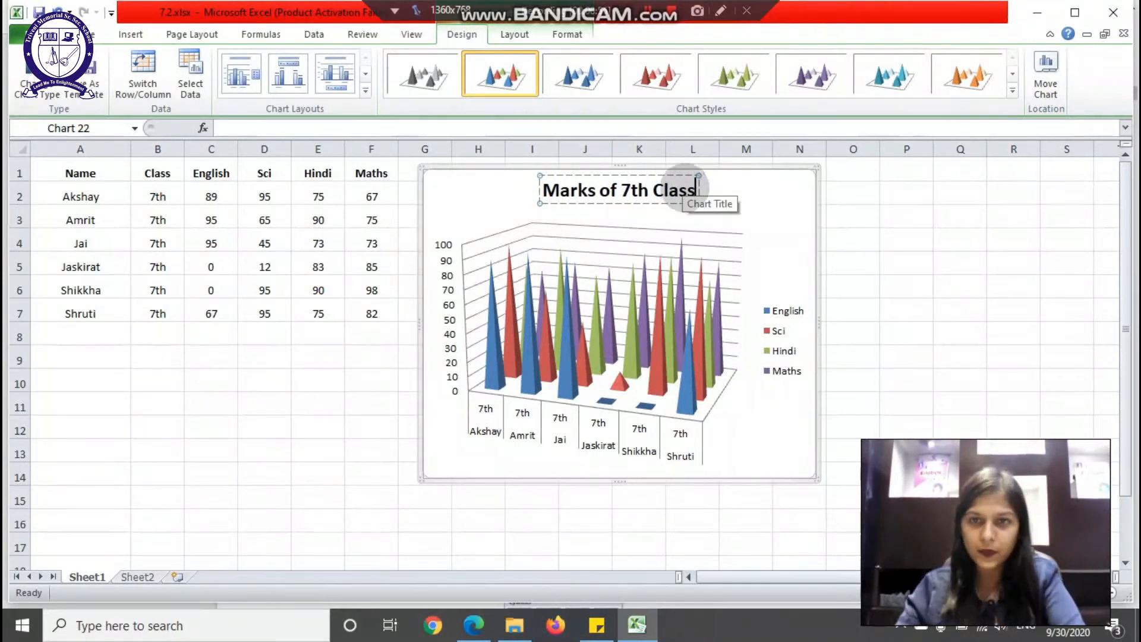
click(752, 254)
Step: Apply the green chart style to the pyramid chart and select the whole chart
click(666, 319)
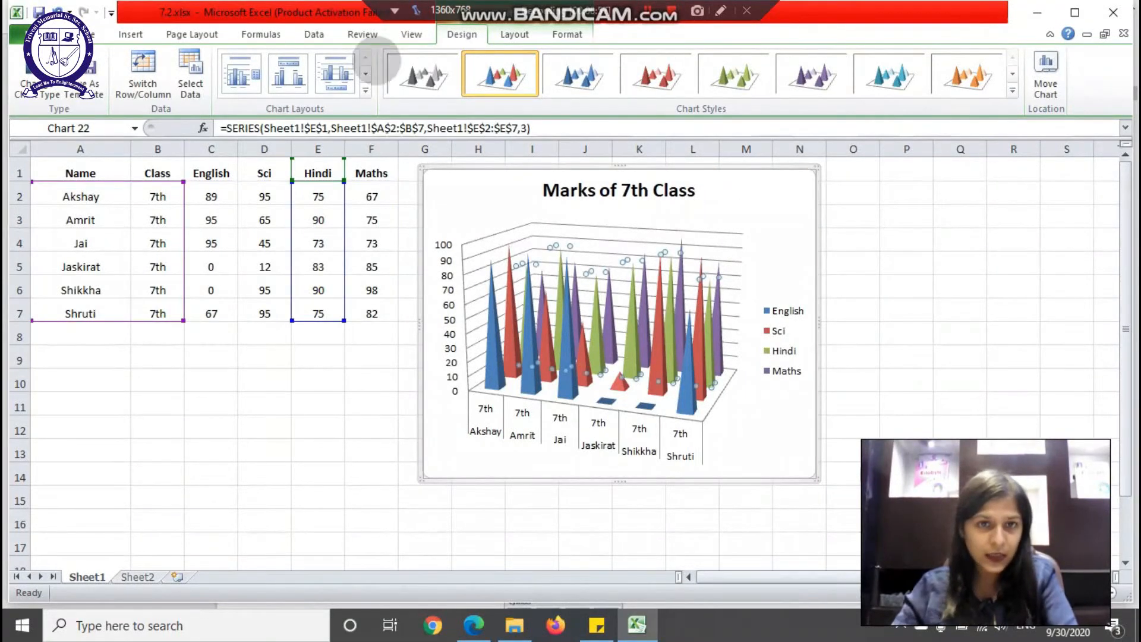
click(736, 76)
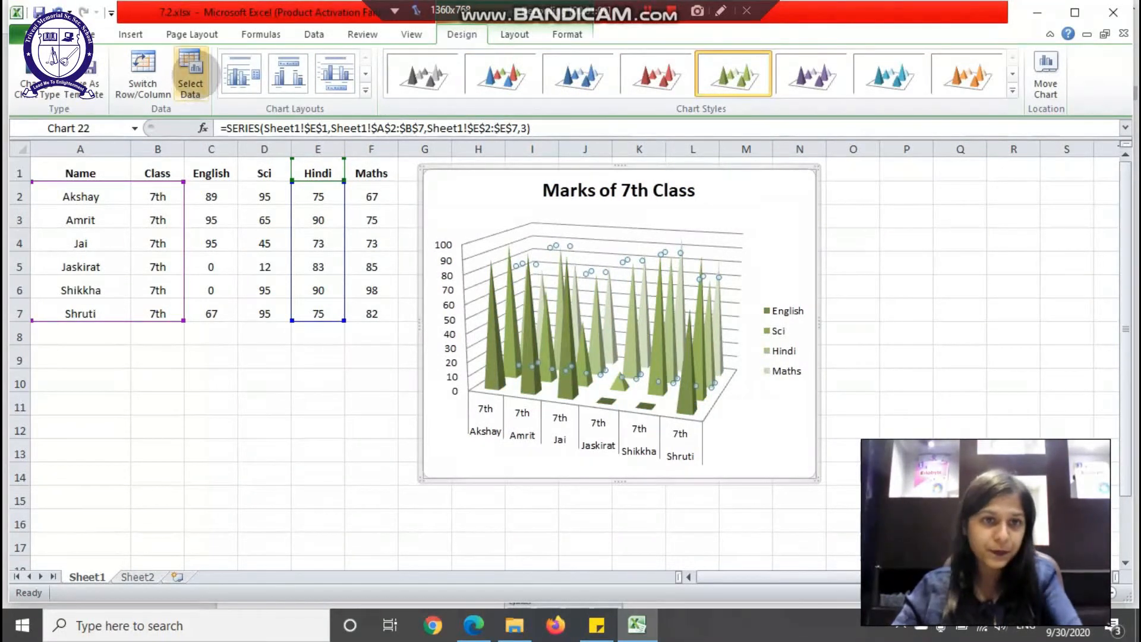
click(484, 242)
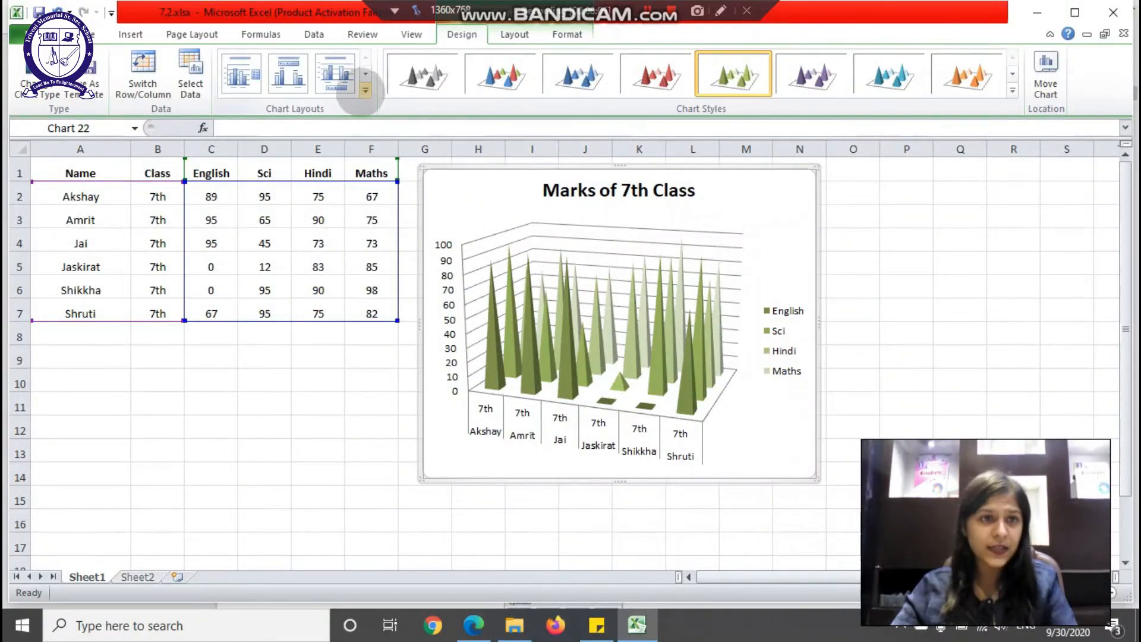
Step: Change the chart type to the exploded doughnut, the second variant in the Doughnut category
click(58, 94)
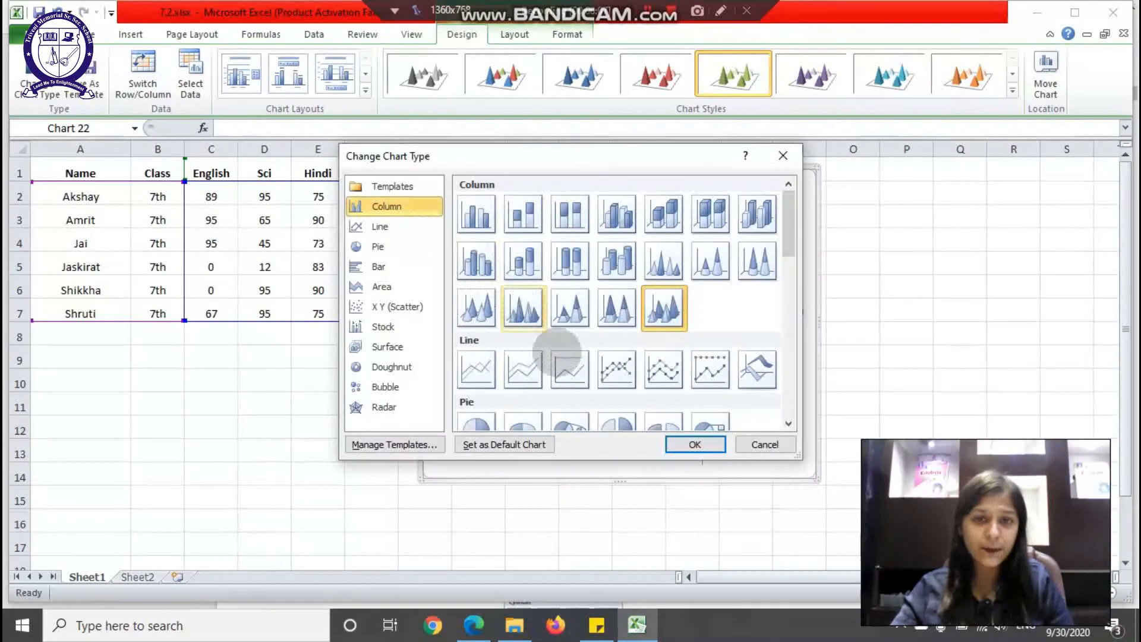
scroll(595, 254, down, 10)
click(616, 221)
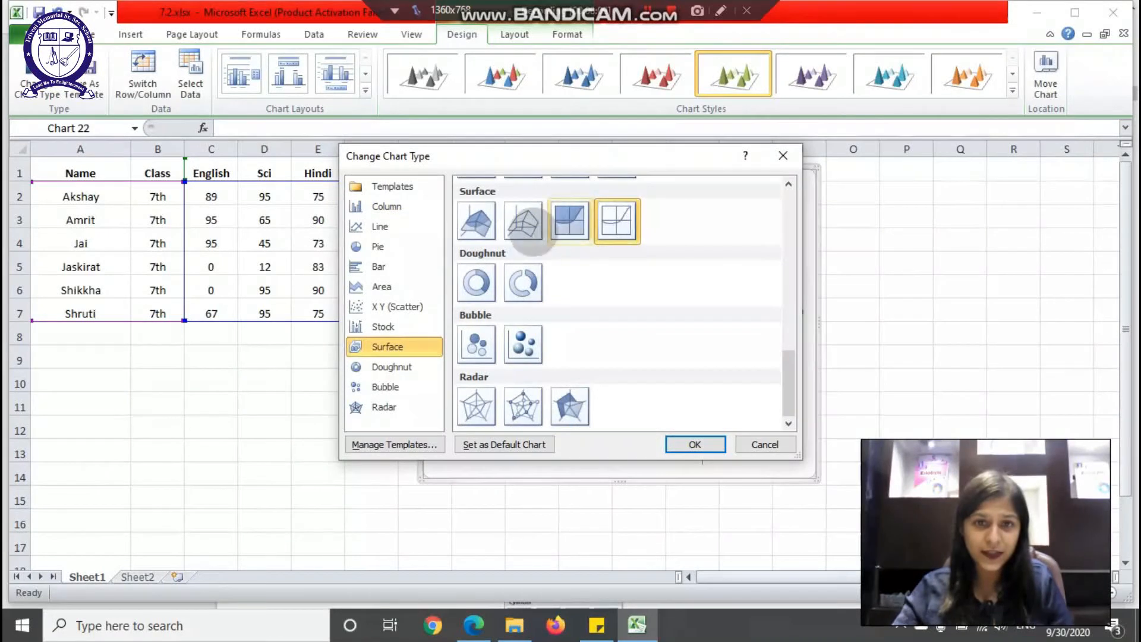
click(523, 283)
click(699, 445)
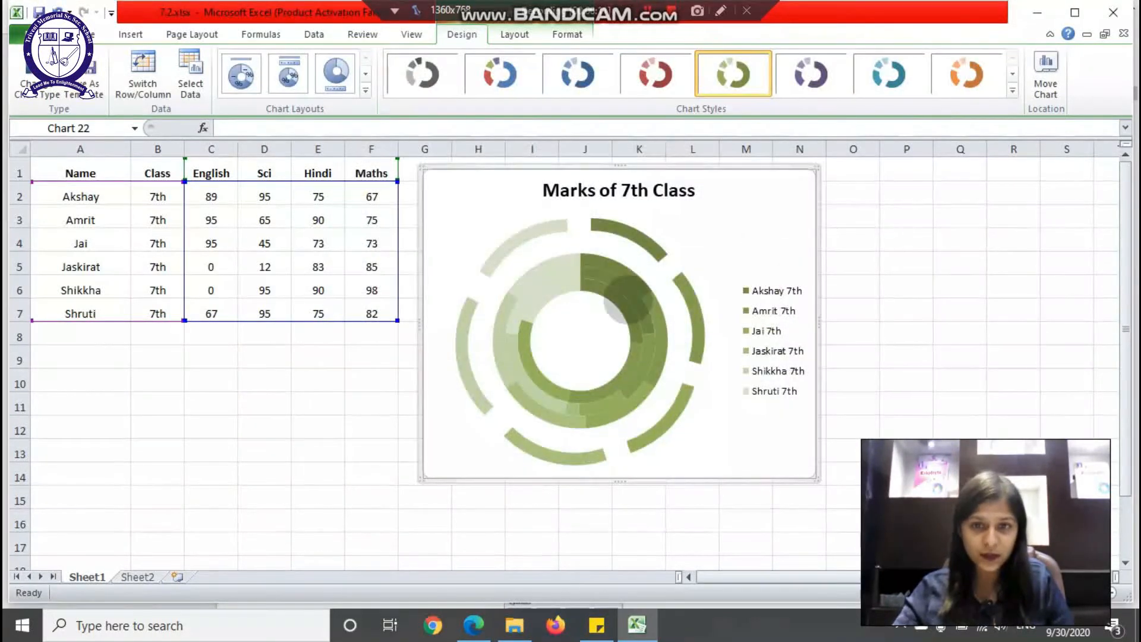
Step: Apply the red chart style and Layout 1 to the doughnut chart
click(655, 74)
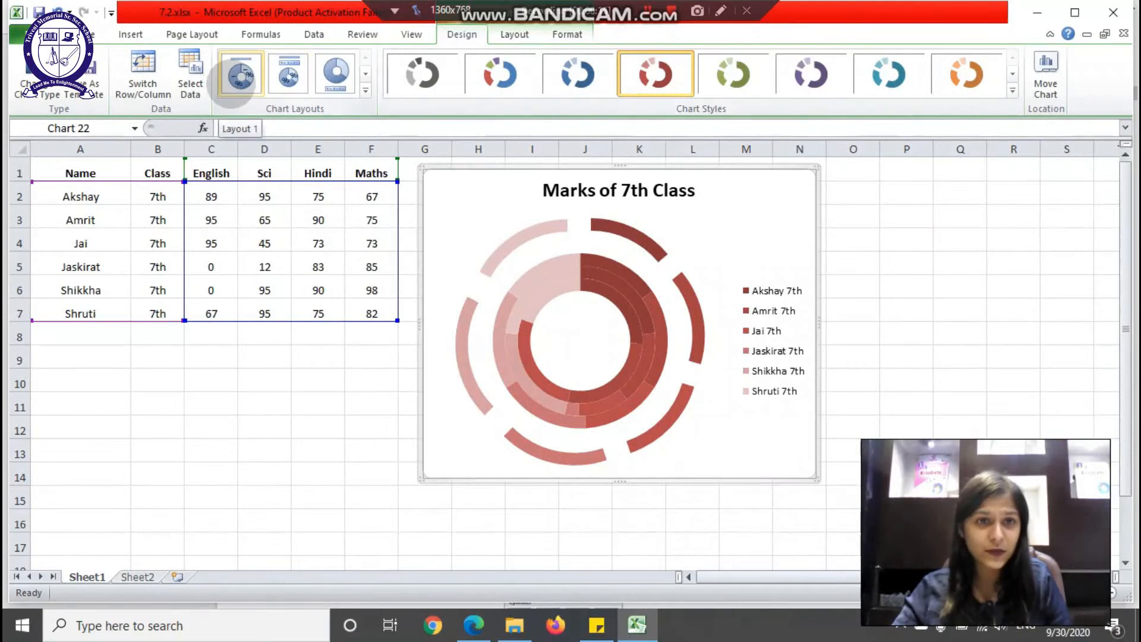
click(233, 89)
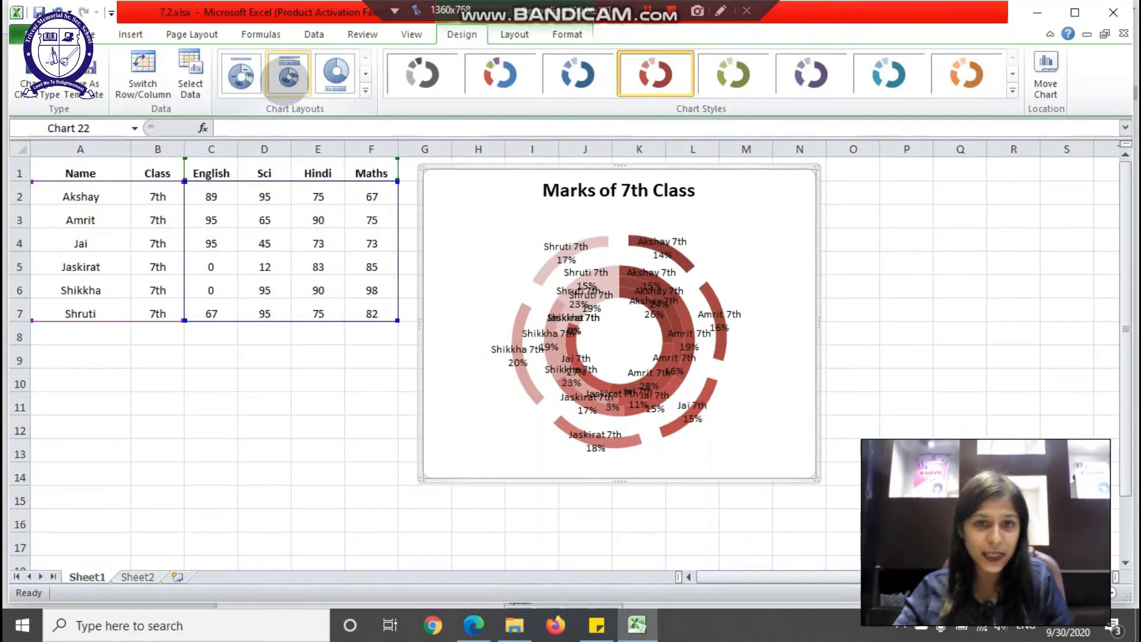
Step: Apply Layout 2 to the doughnut chart and browse further chart layouts
click(289, 76)
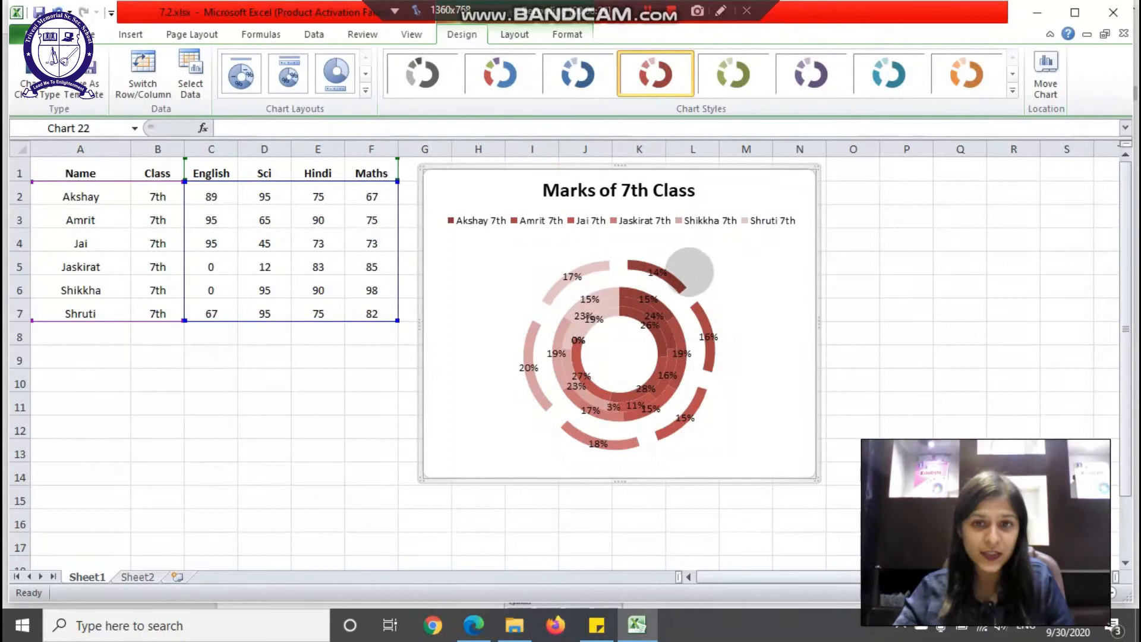
click(366, 74)
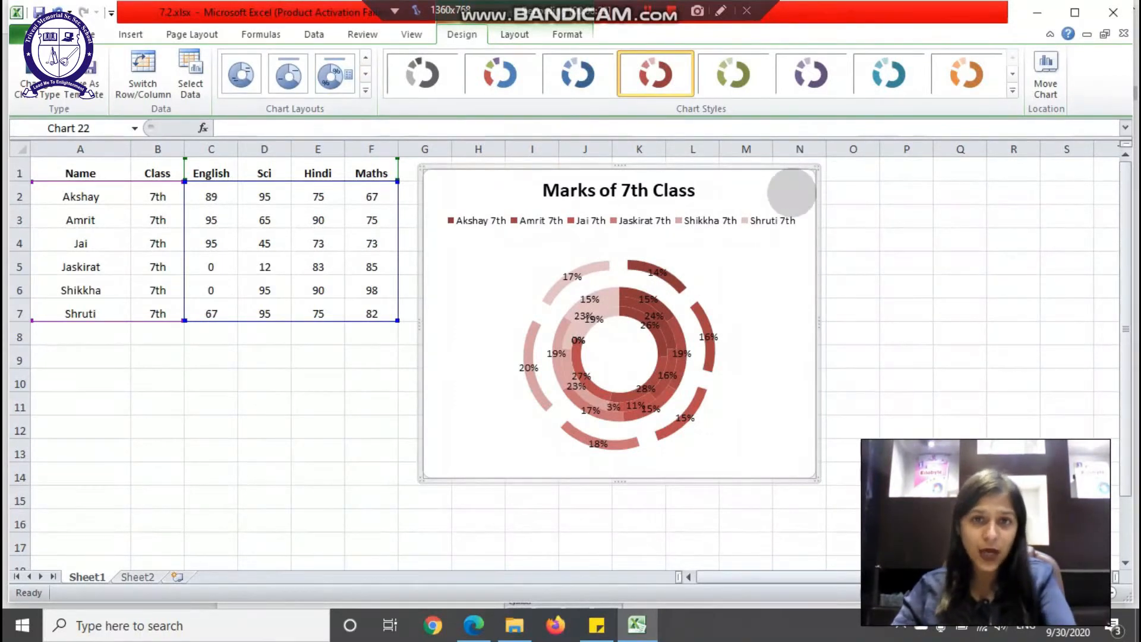
Step: Switch to the textbook PDF, tick the Smart Bit on page 18, and underline "instantly" and "F11 key" in ink
key(alt+Tab)
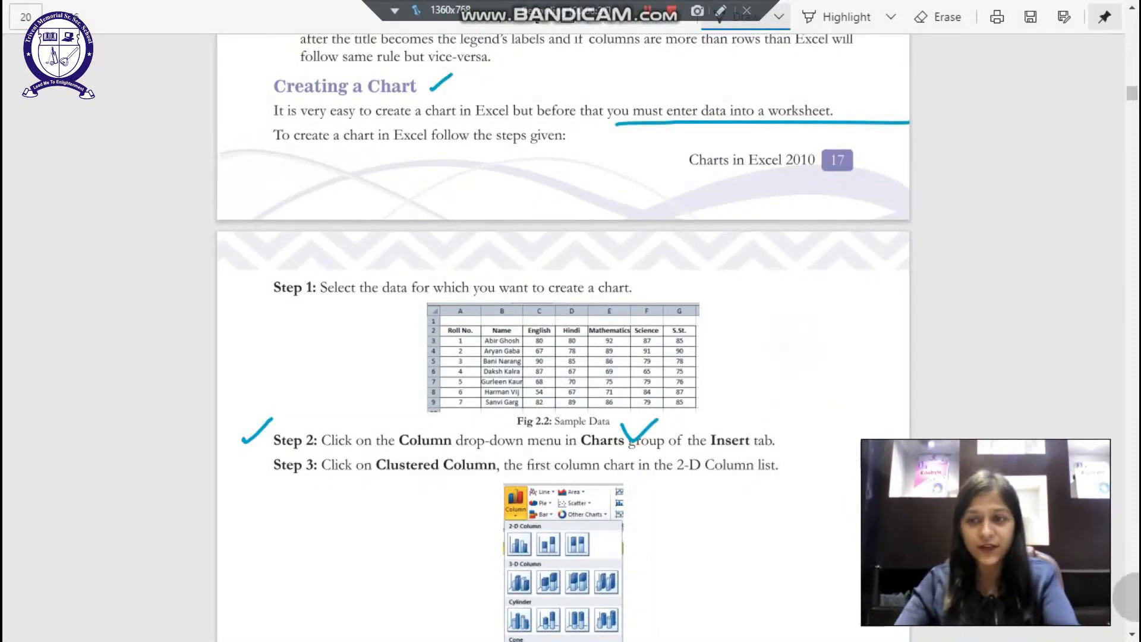
scroll(1129, 629, down, 5)
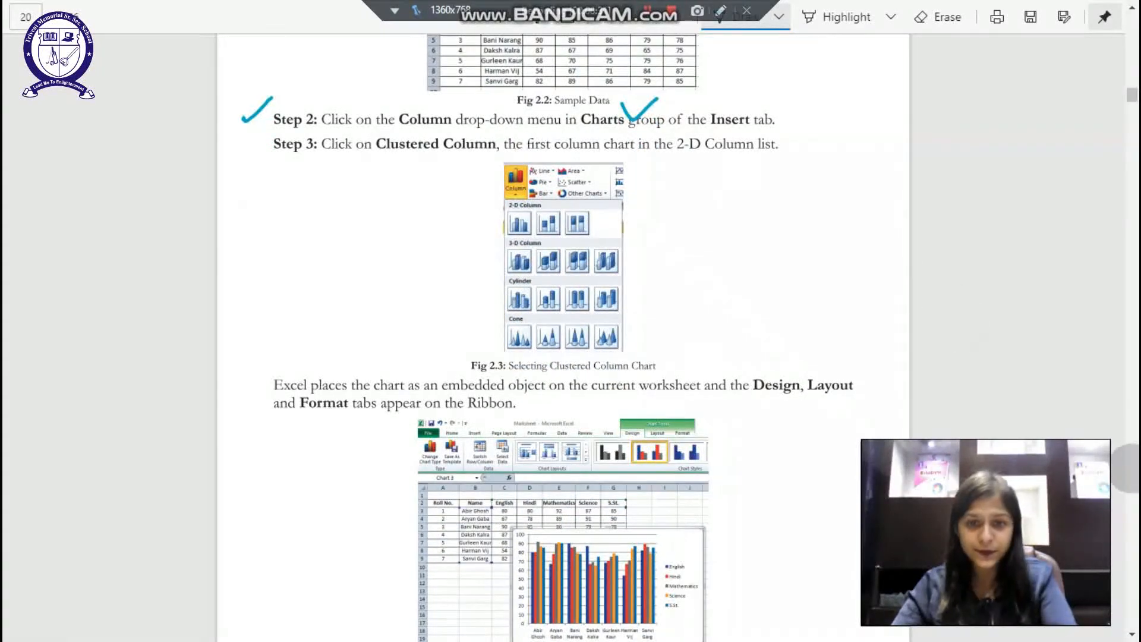
scroll(1125, 463, down, 9)
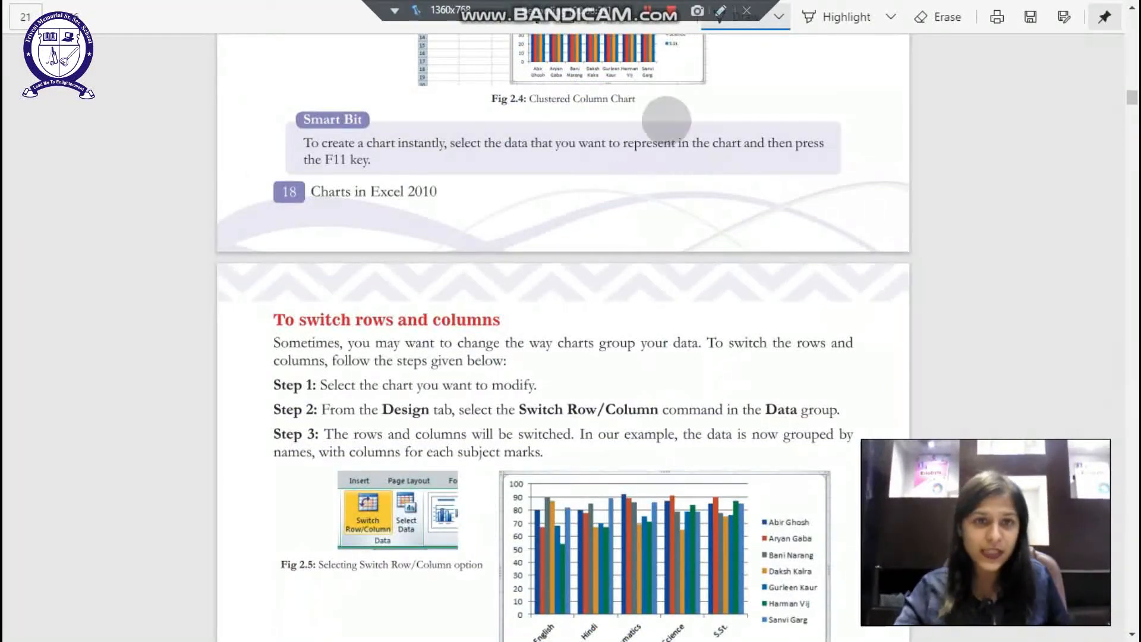
drag(276, 119, 325, 93)
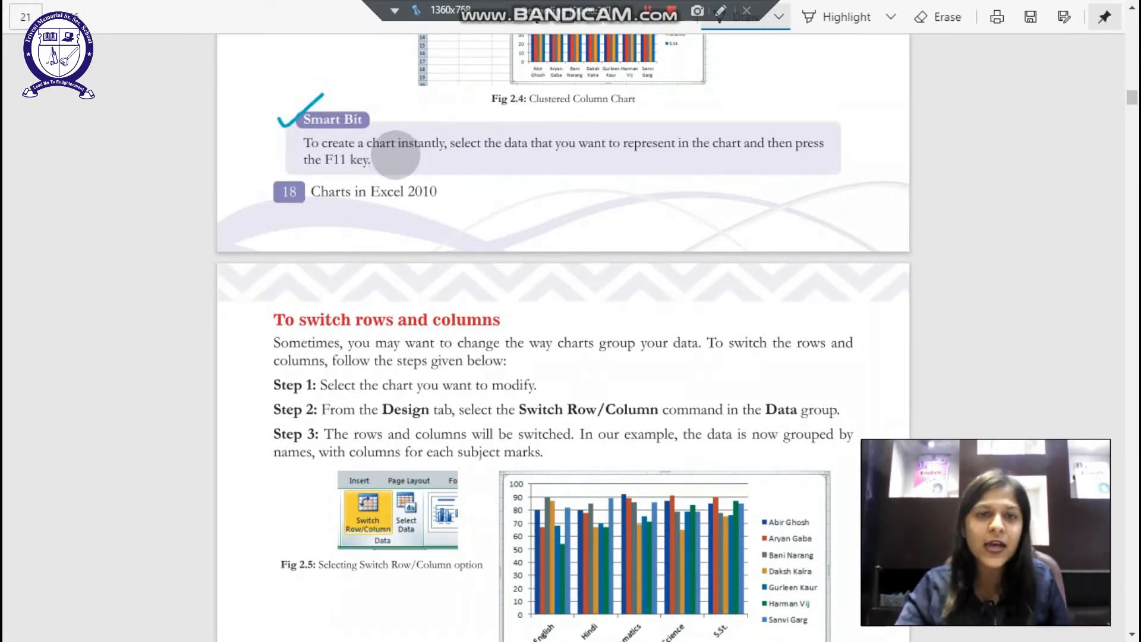
click(386, 154)
drag(432, 154, 434, 154)
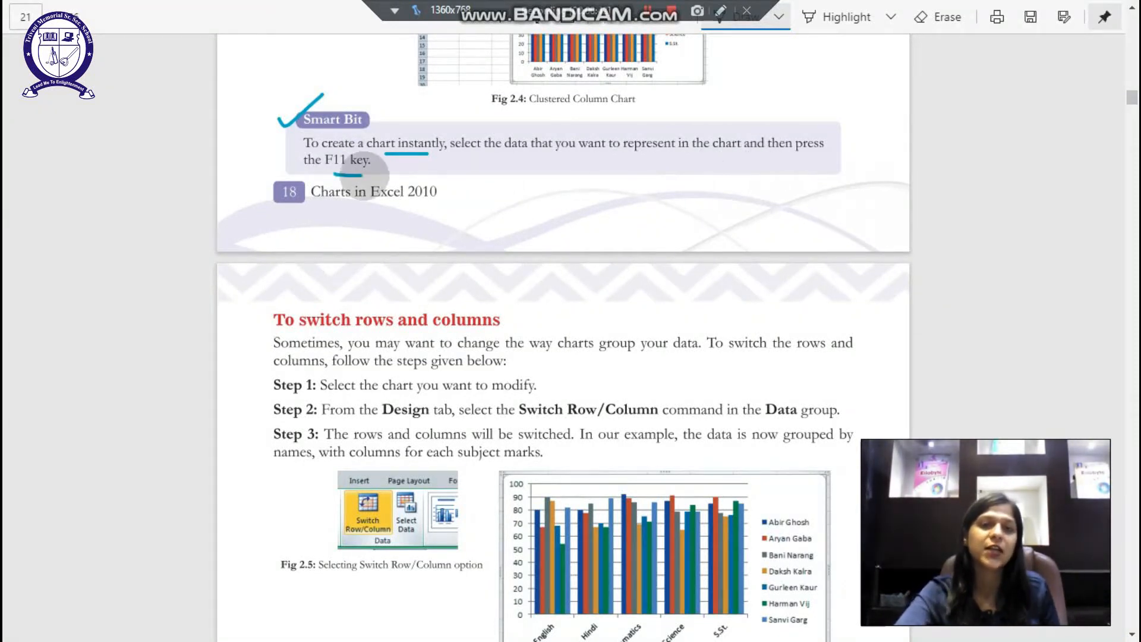
Step: Switch to Excel, create an instant column chart of A1:F7 on its own chart sheet, and try the red style followed by the blue one
key(alt+Tab)
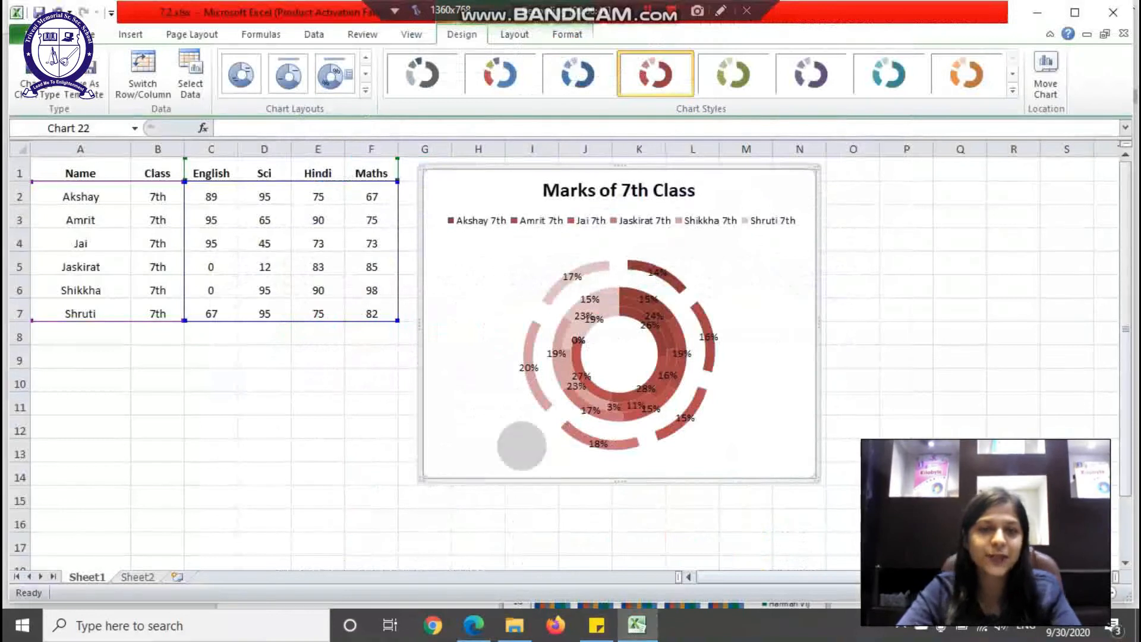
click(594, 190)
click(106, 178)
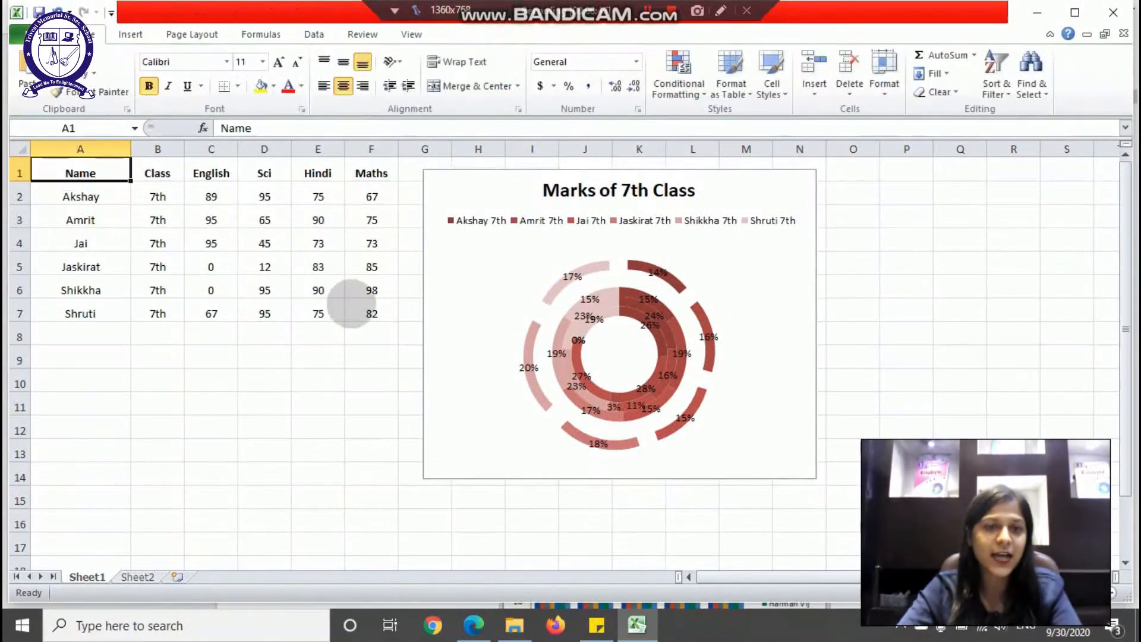
shift+click(378, 330)
drag(389, 320, 381, 321)
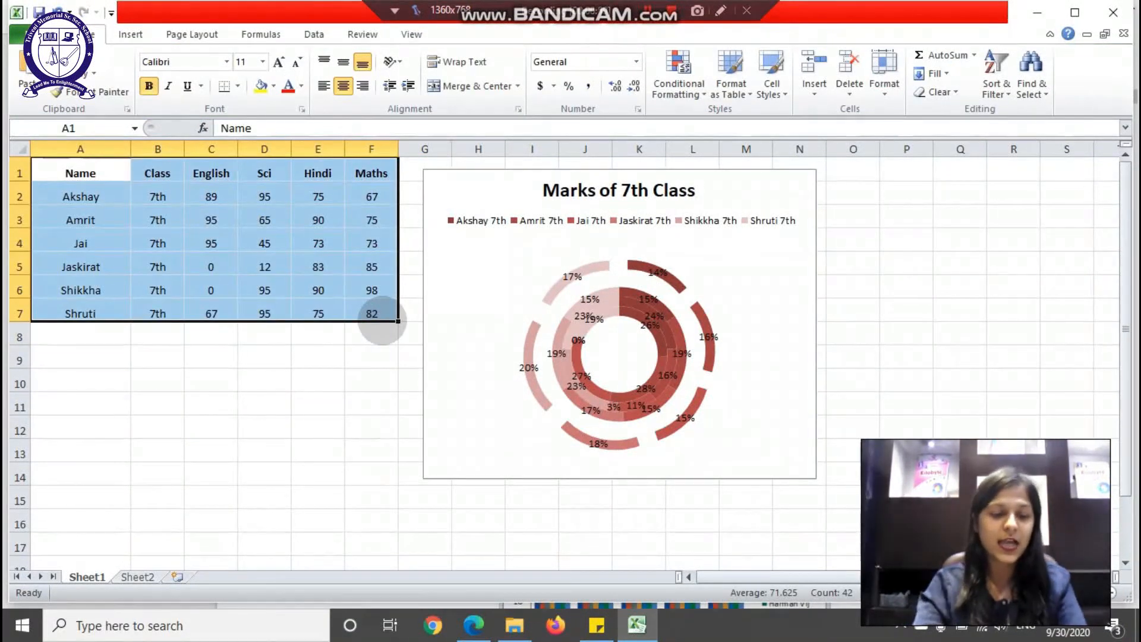
key(F11)
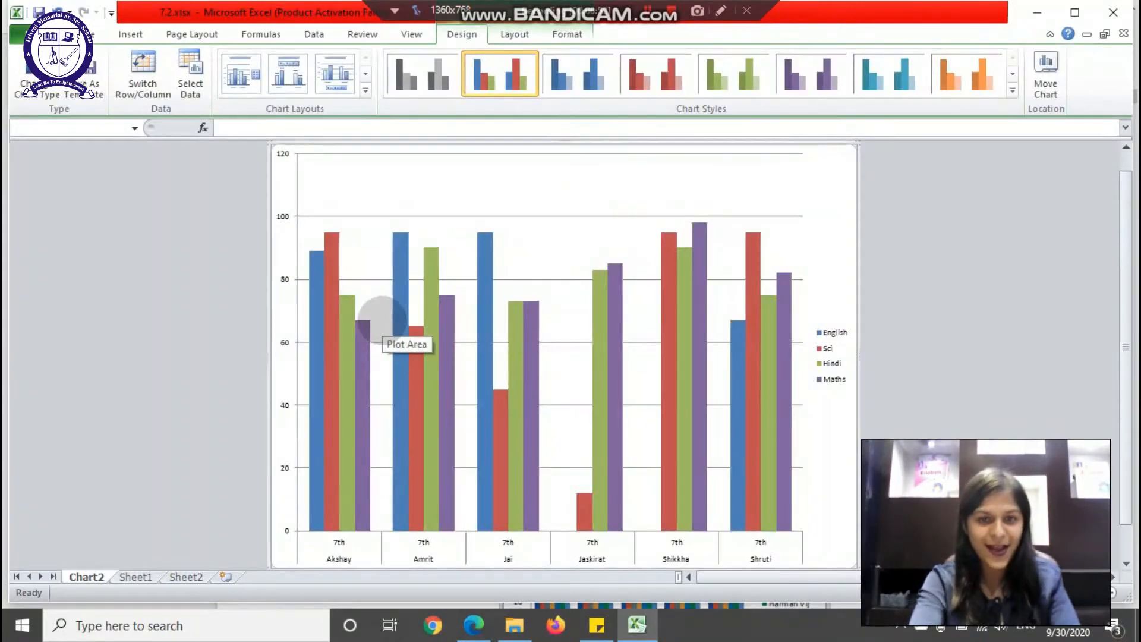
click(655, 74)
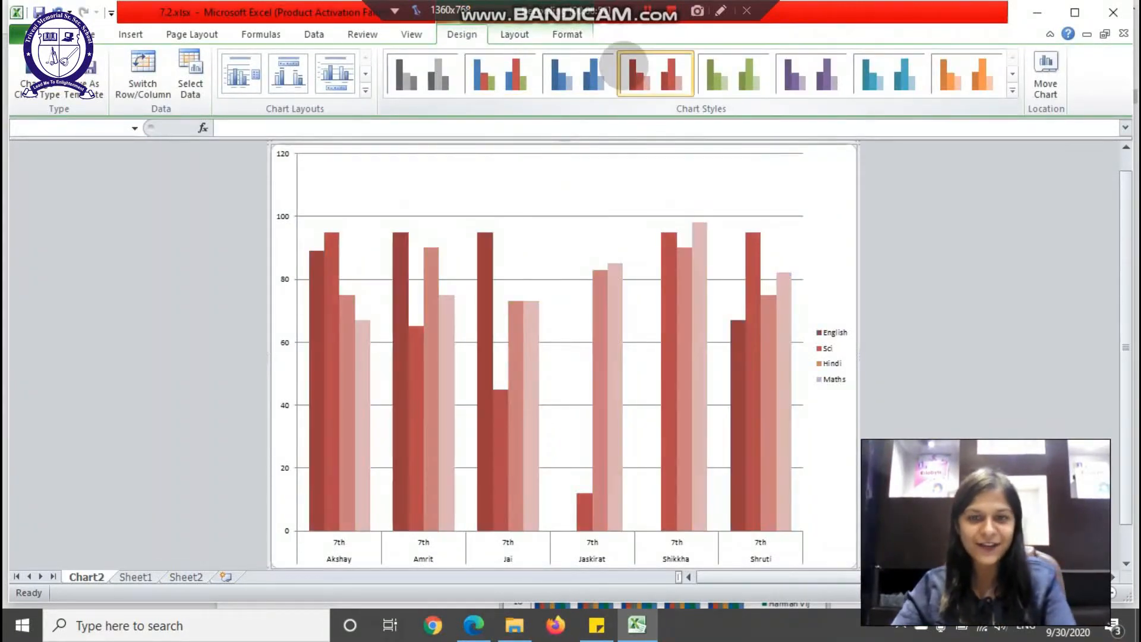
click(571, 79)
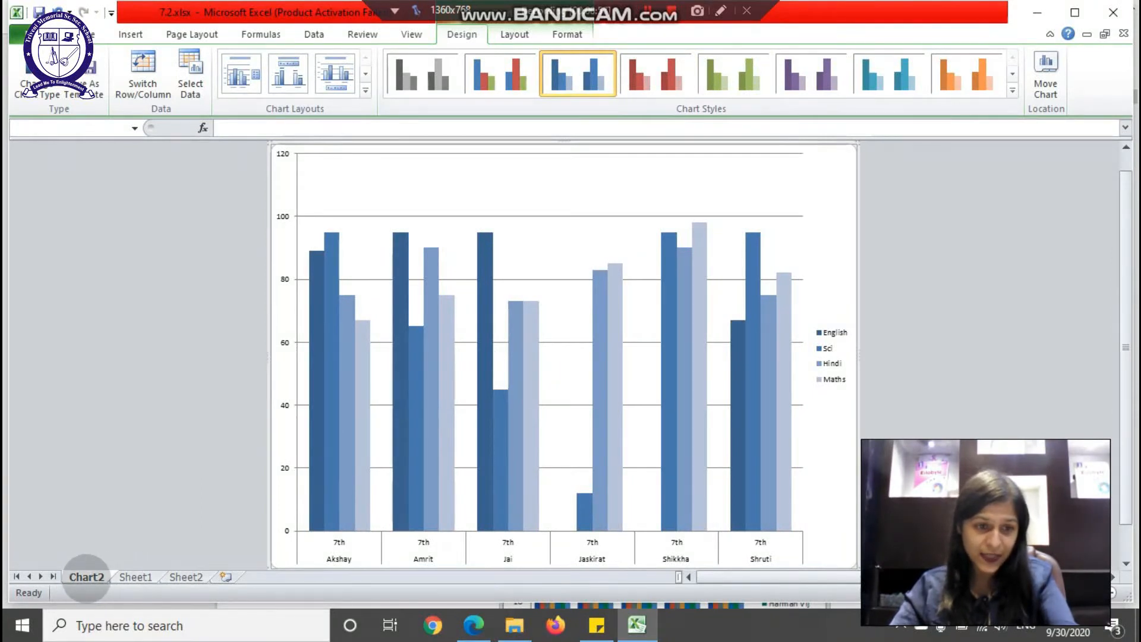
Step: Delete the Chart2 sheet from the workbook and return to the marks worksheet
right_click(98, 576)
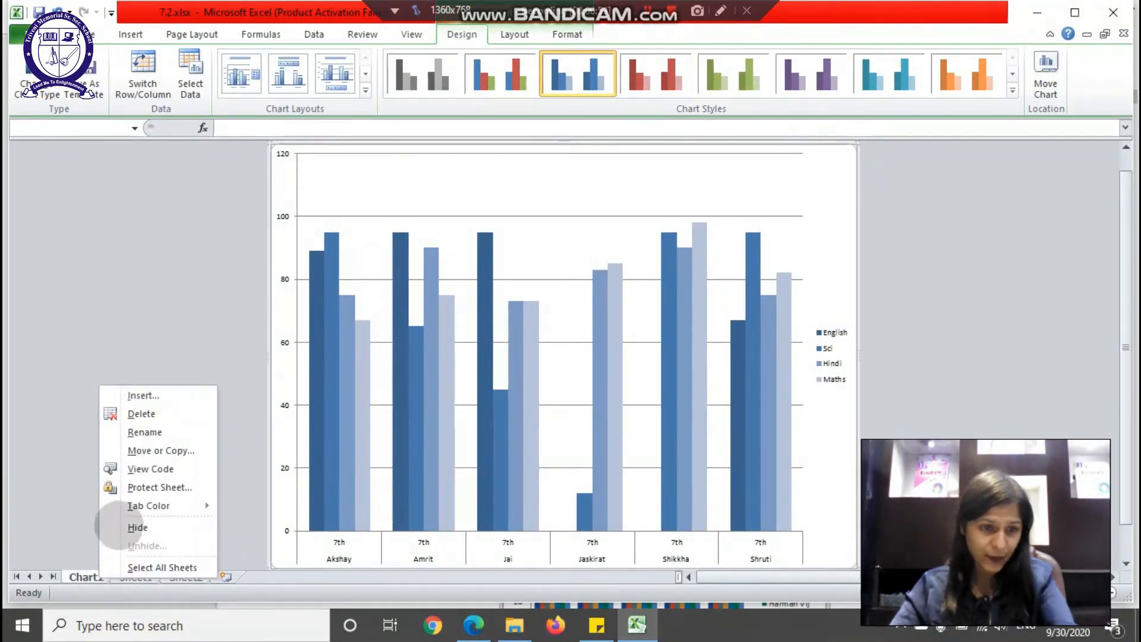
click(140, 412)
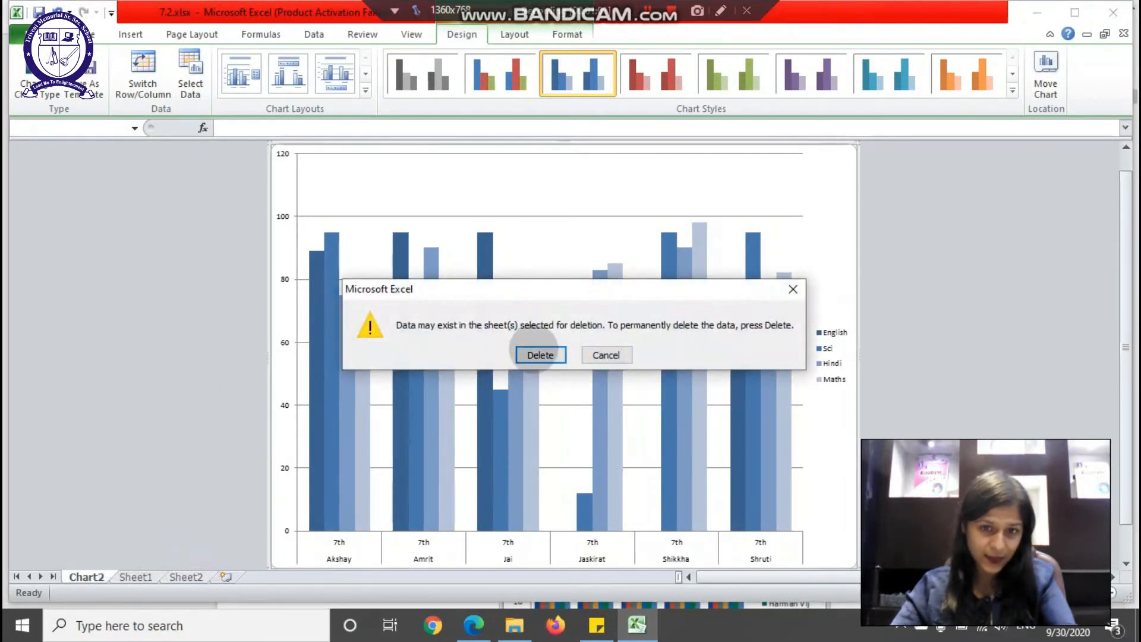
click(540, 355)
click(110, 476)
Step: In the textbook PDF, underline "charts group your data" and "Design", and circle the Switch Row/Column option in Fig 2.5
key(alt+Tab)
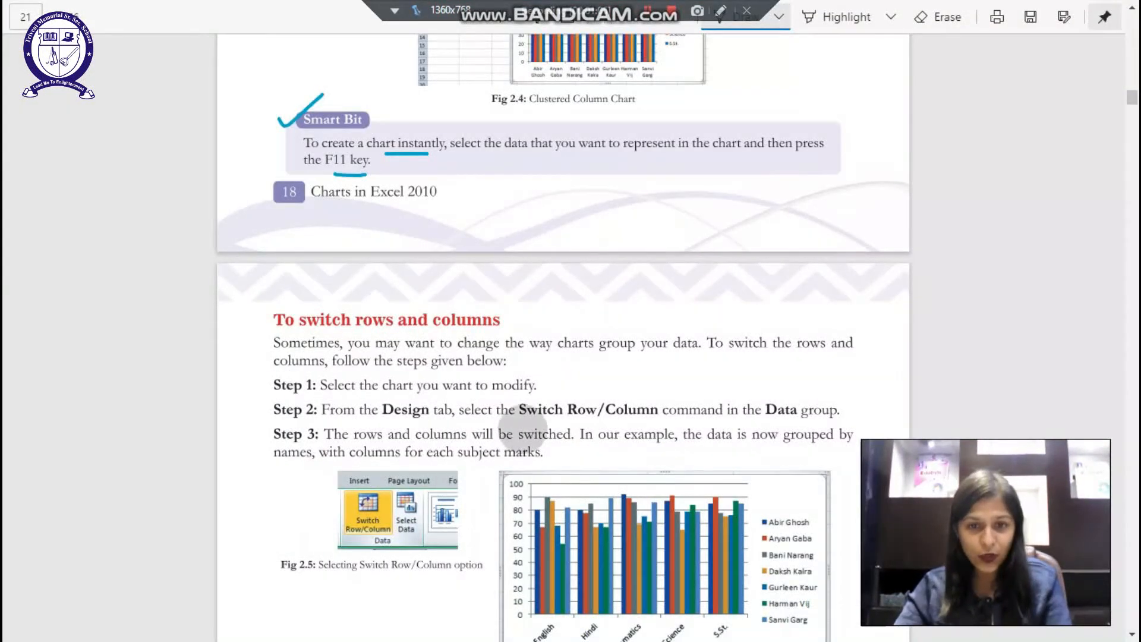
scroll(1126, 621, down, 3)
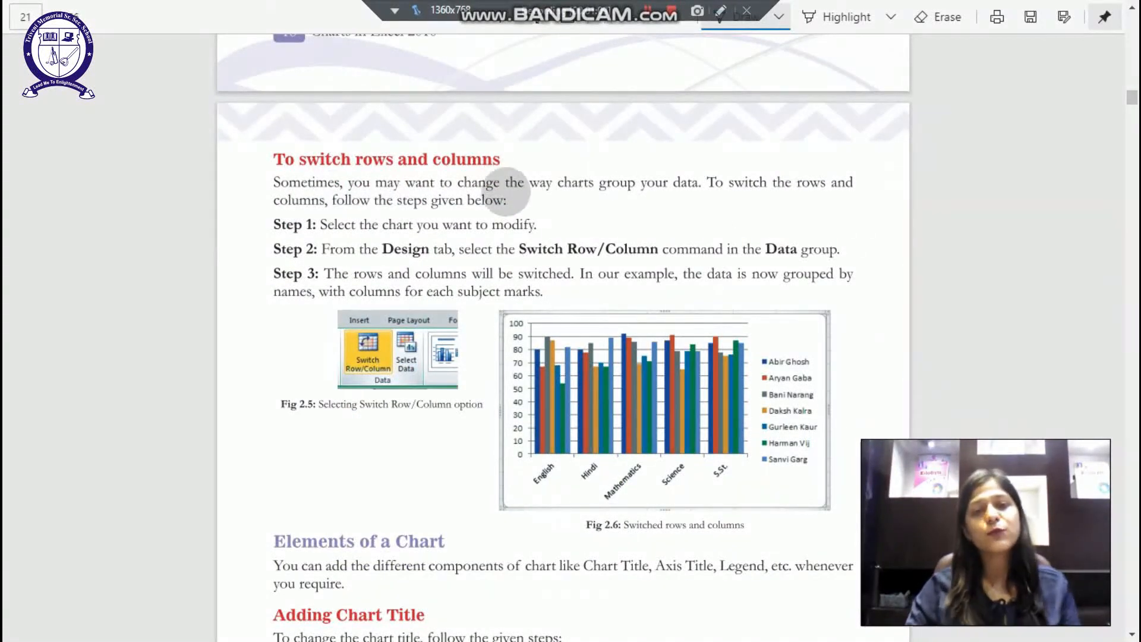
drag(558, 192, 725, 191)
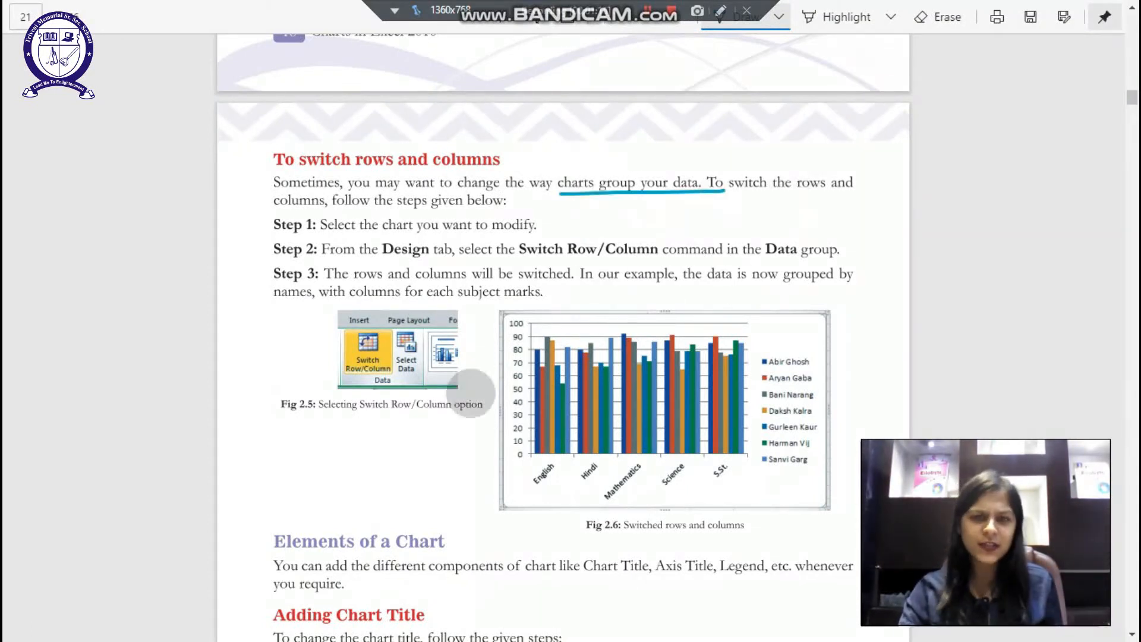
drag(301, 370, 383, 392)
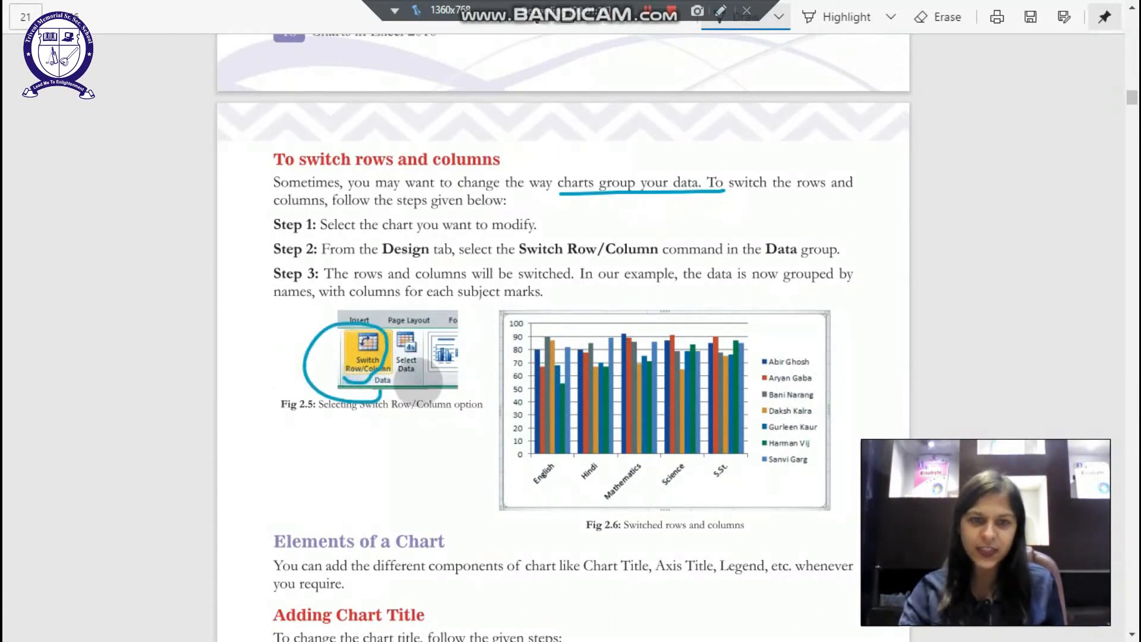
drag(384, 257, 437, 255)
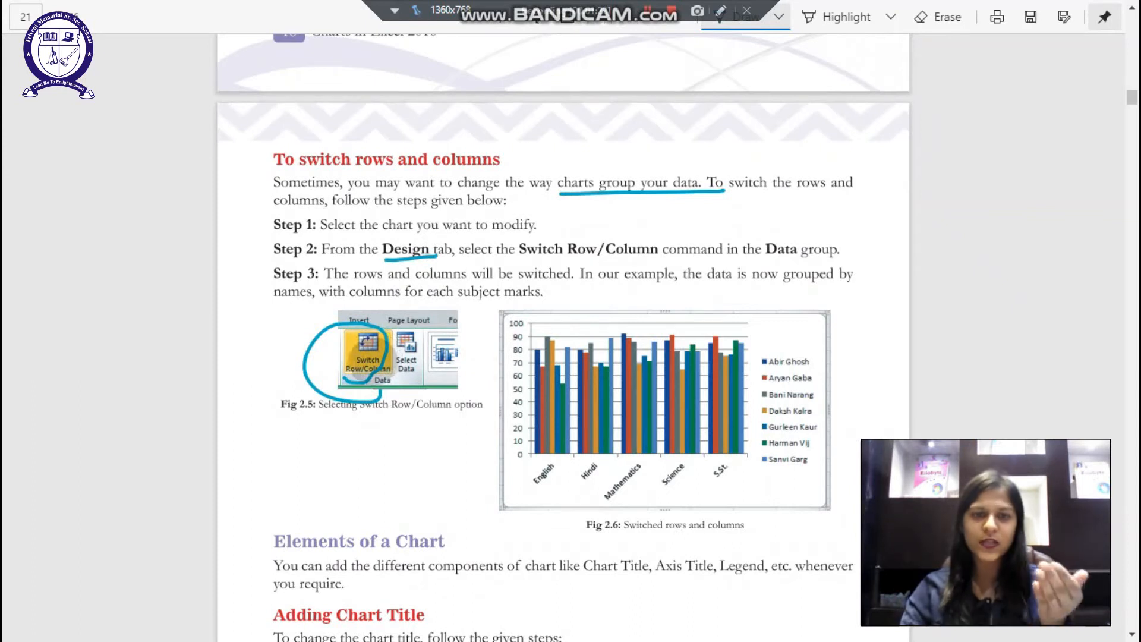
Step: Tick the textbook headings Adding Chart Title, Adding Legend, Adding Axis Title and Adding Data Labels in ink
scroll(1126, 556, down, 10)
drag(223, 70, 284, 35)
drag(240, 500, 284, 471)
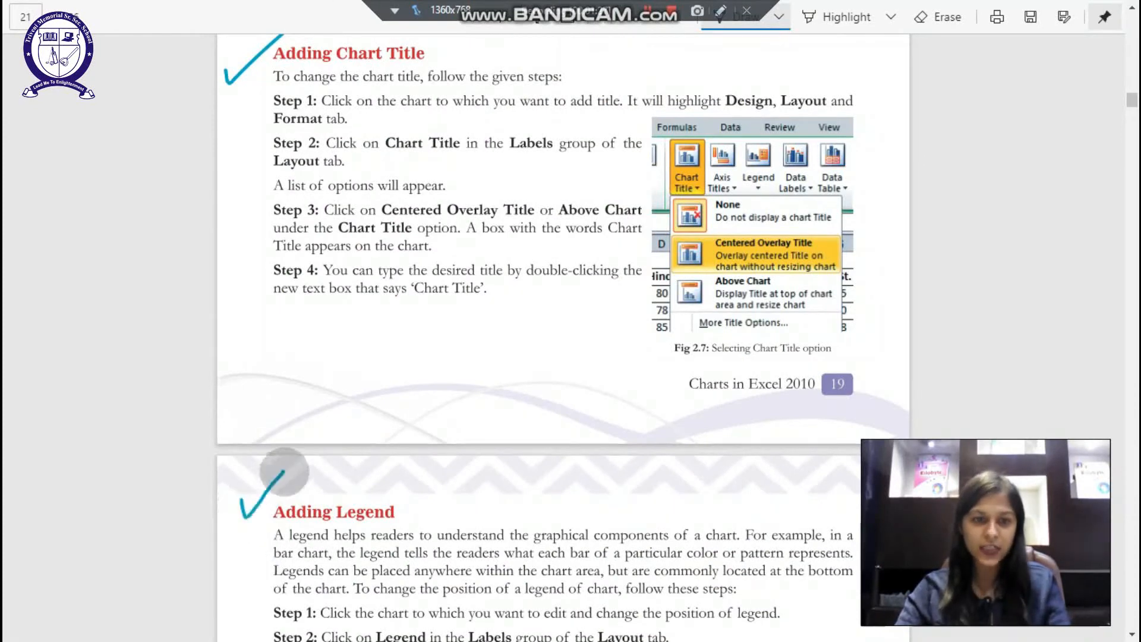
scroll(1133, 547, down, 8)
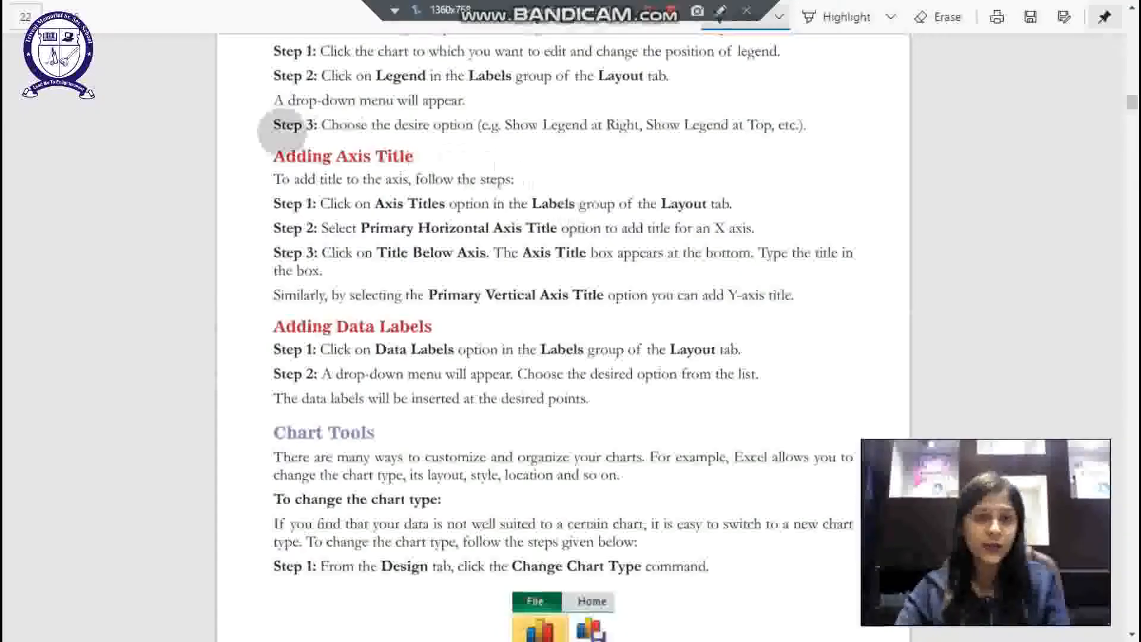
drag(249, 165, 321, 114)
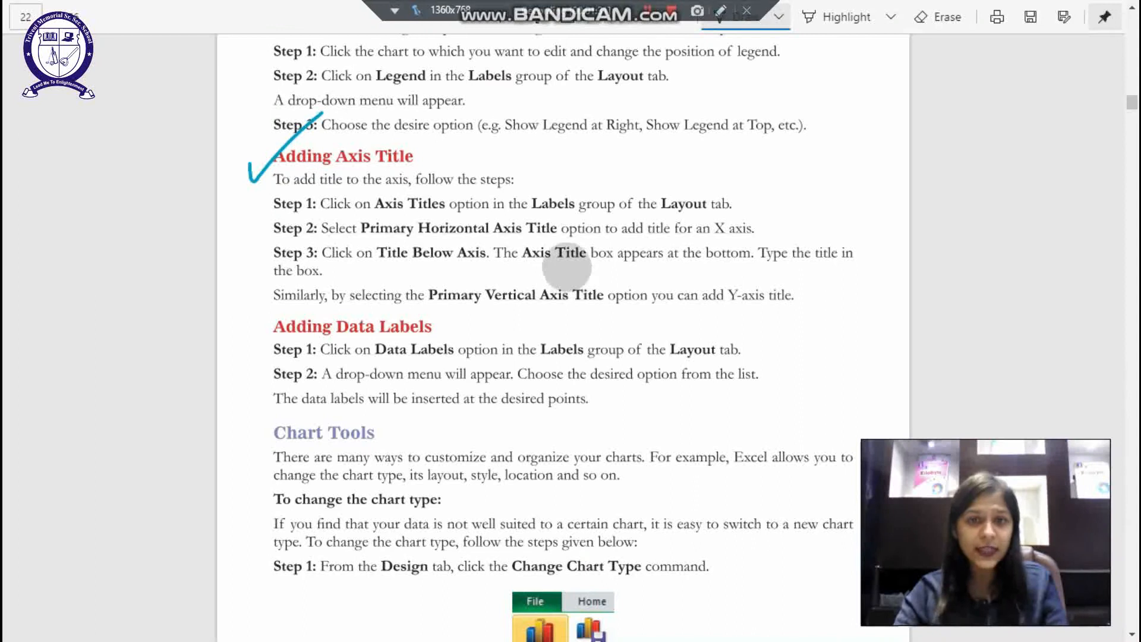
drag(267, 320, 308, 301)
Step: Underline "Layout tab" under Adding Data Labels, mark the Chart Tools heading with a hash sign, and underline "the chart type"
scroll(1126, 624, down, 3)
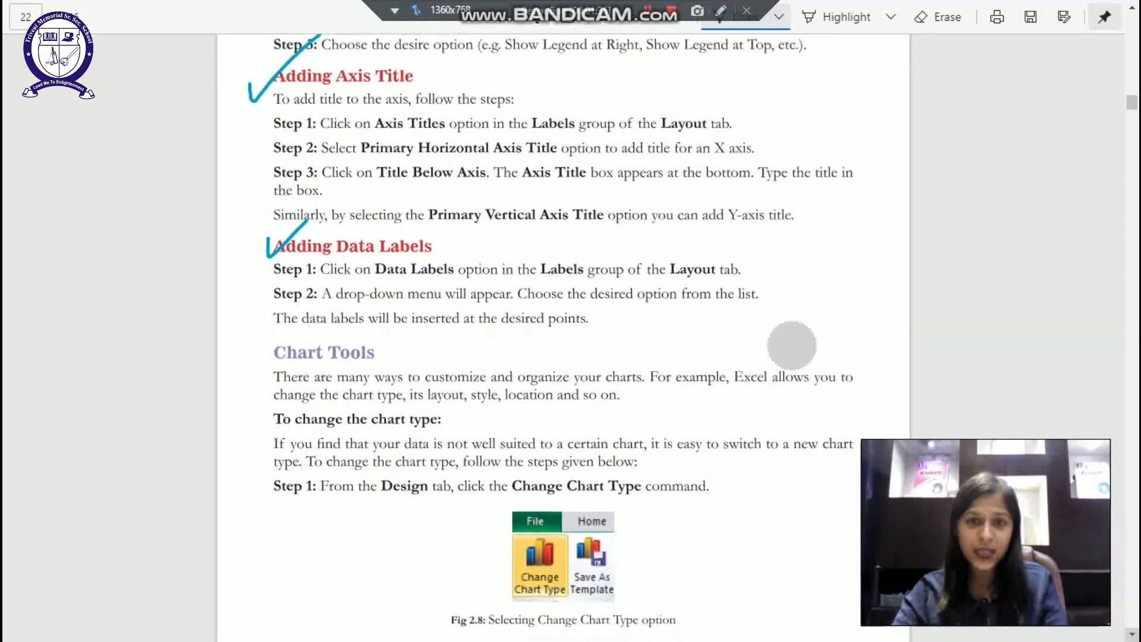
mouse_move(665, 284)
mouse_down()
mouse_move(744, 284)
mouse_move(645, 275)
mouse_move(735, 282)
mouse_up()
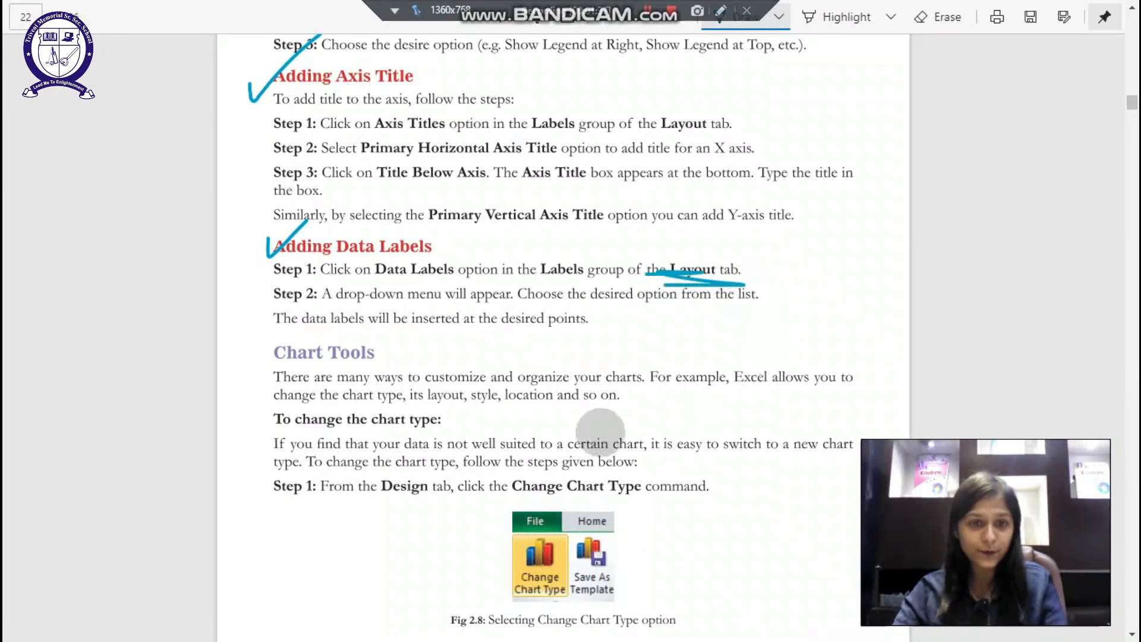
mouse_move(275, 330)
mouse_down()
mouse_move(275, 363)
mouse_move(290, 333)
mouse_up()
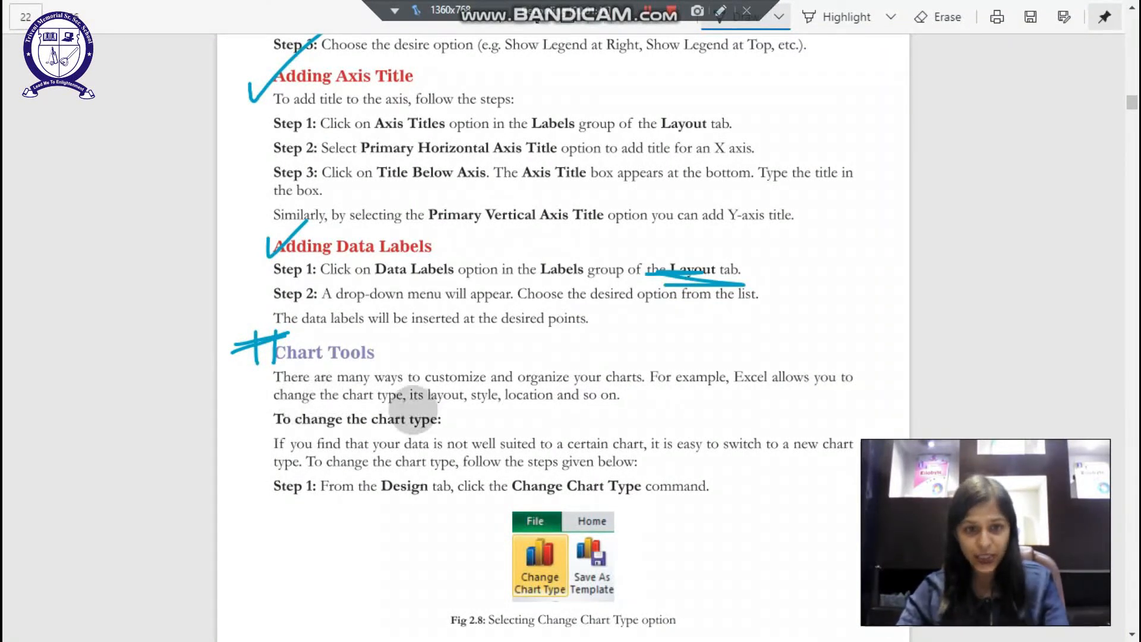
drag(321, 403, 423, 405)
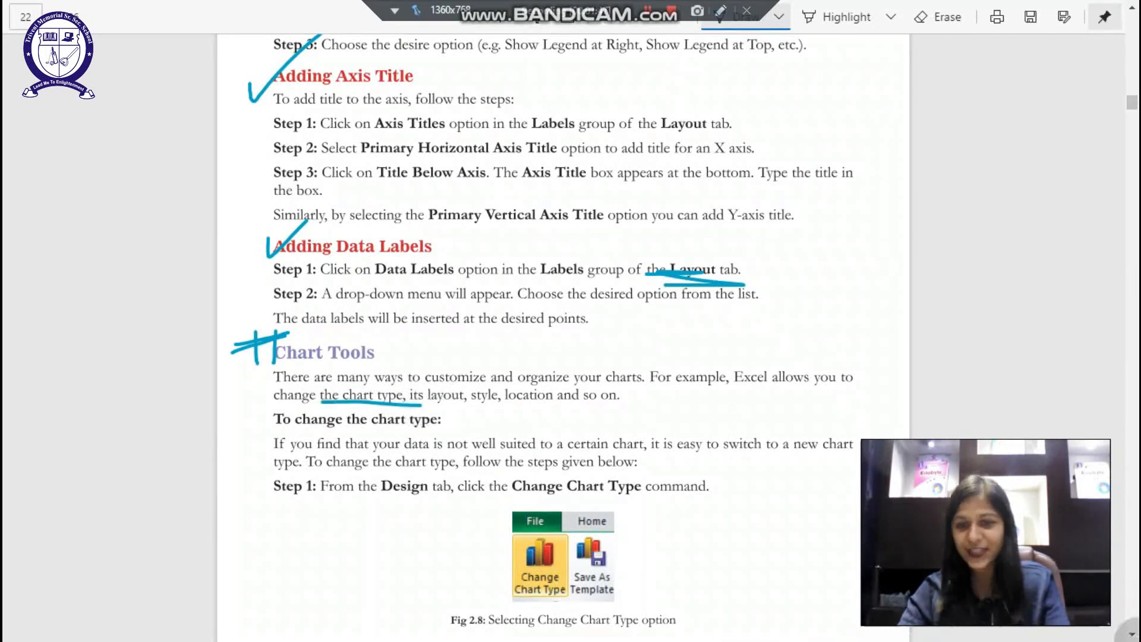
scroll(562, 333, down, 4)
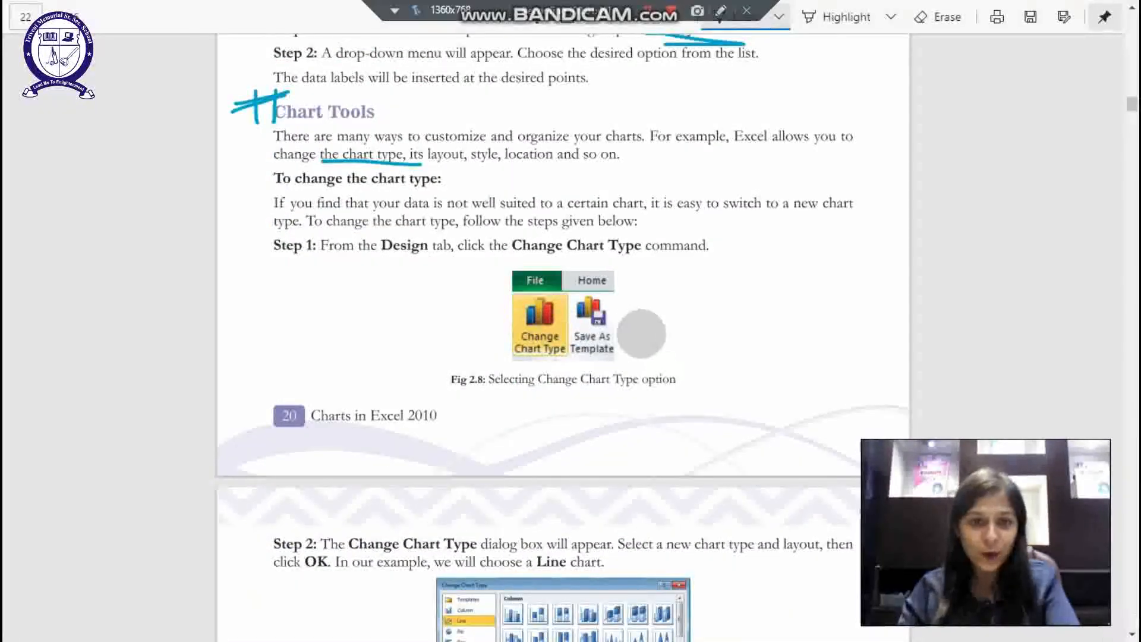
Step: Switch to Excel and change the "Marks of 7th Class" doughnut chart to a stacked column chart
key(alt+Tab)
click(468, 252)
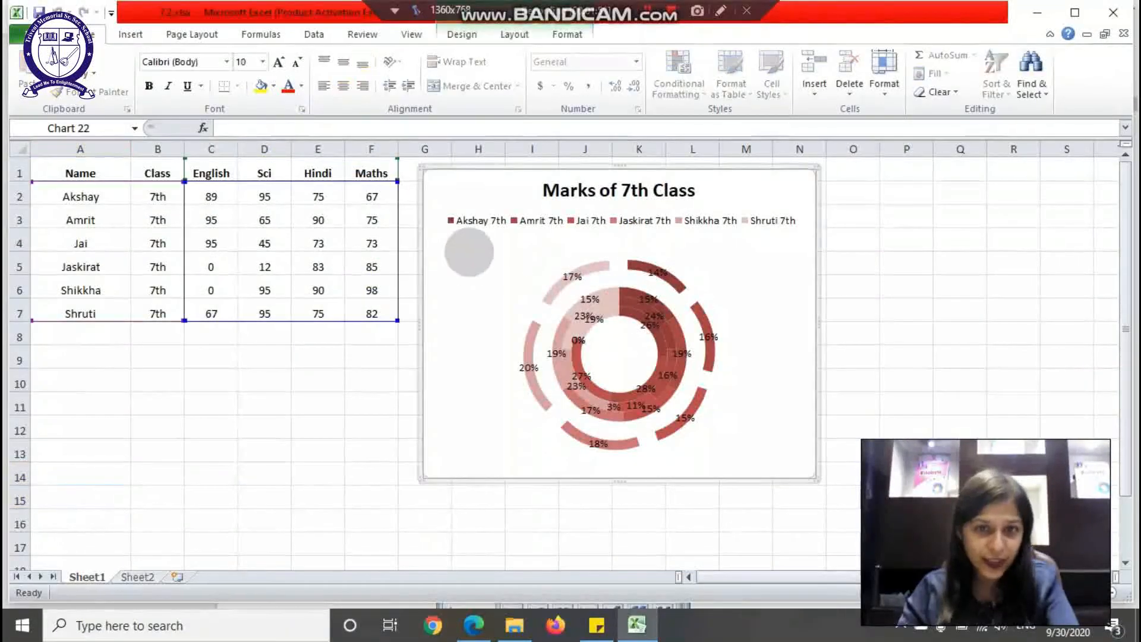
click(462, 34)
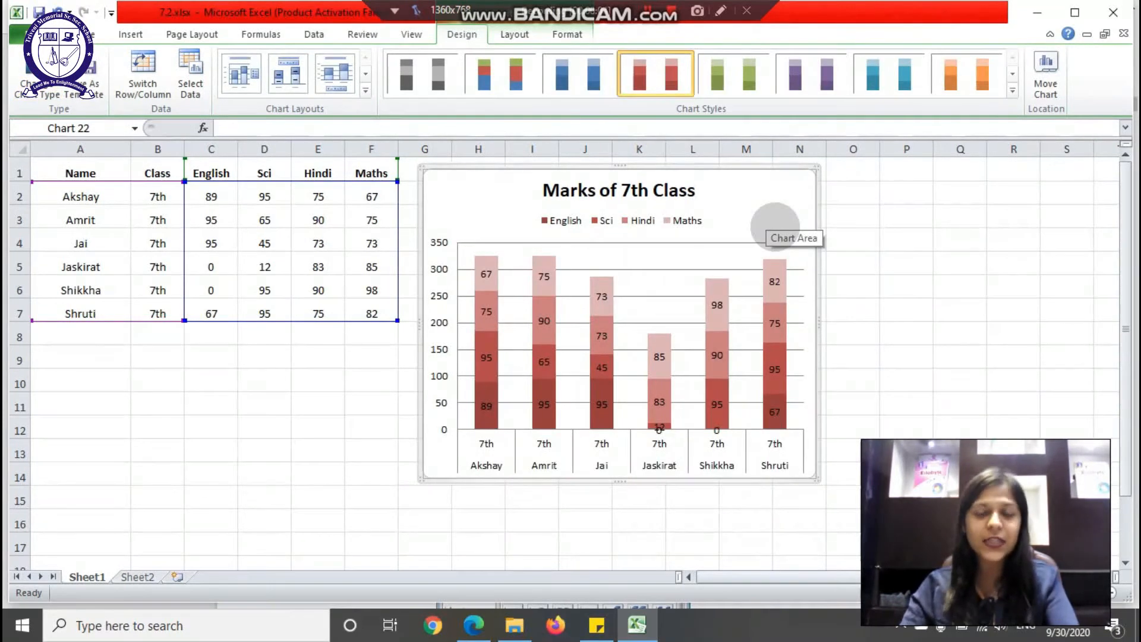
Step: Back in the textbook PDF, mark Step 2 of changing the chart type and tick the chart style and Formatting a Chart headings
key(alt+Tab)
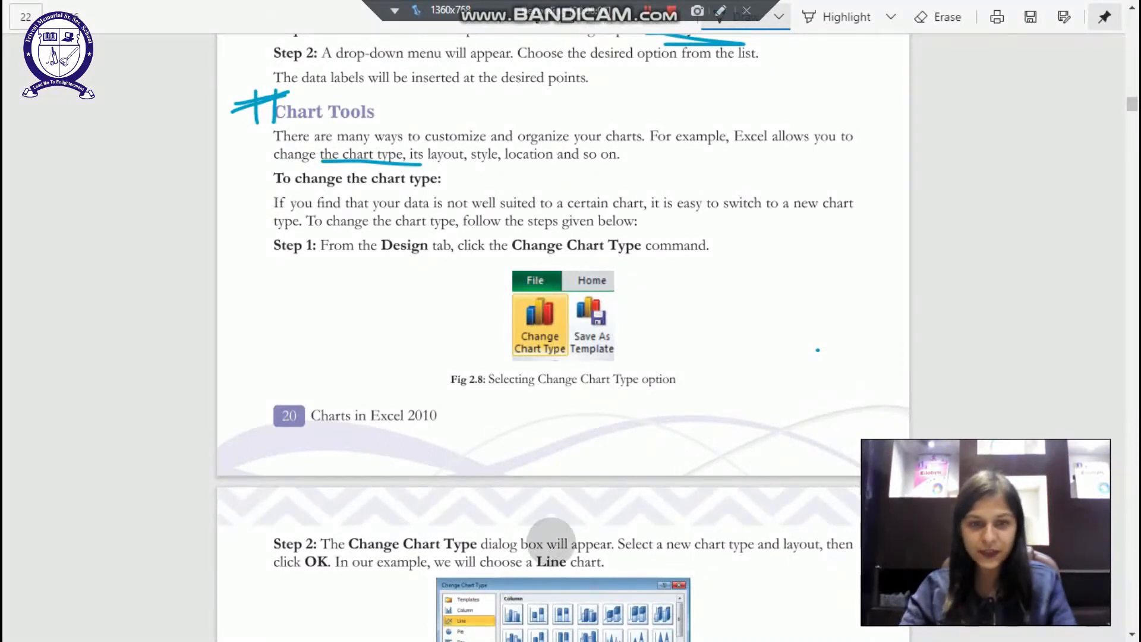
drag(315, 543, 457, 488)
scroll(818, 351, down, 10)
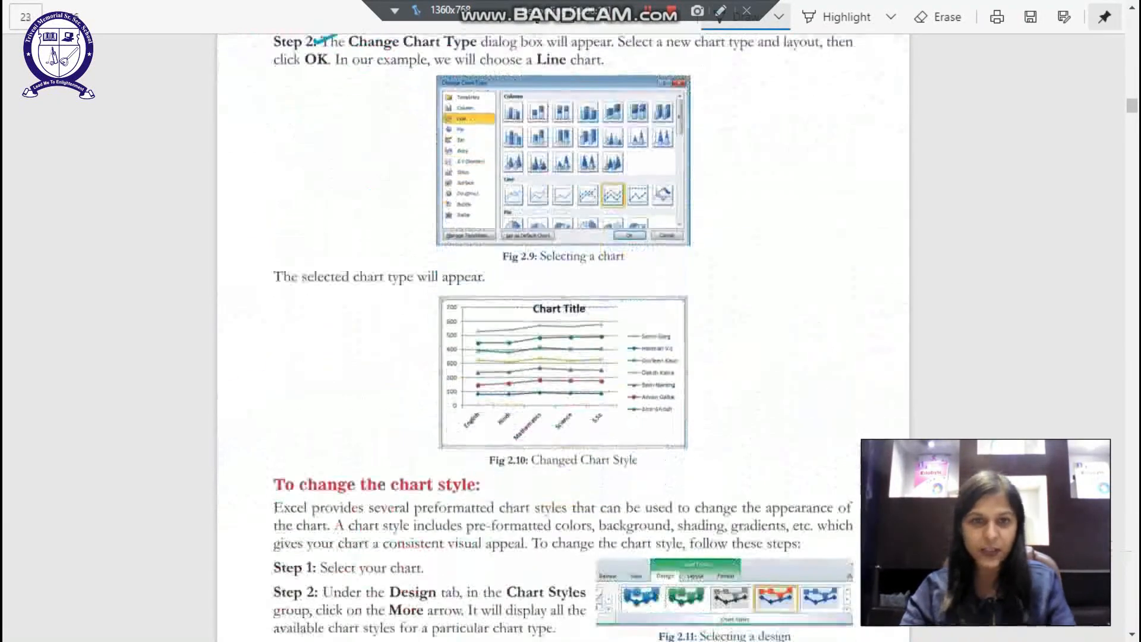
drag(241, 410, 293, 376)
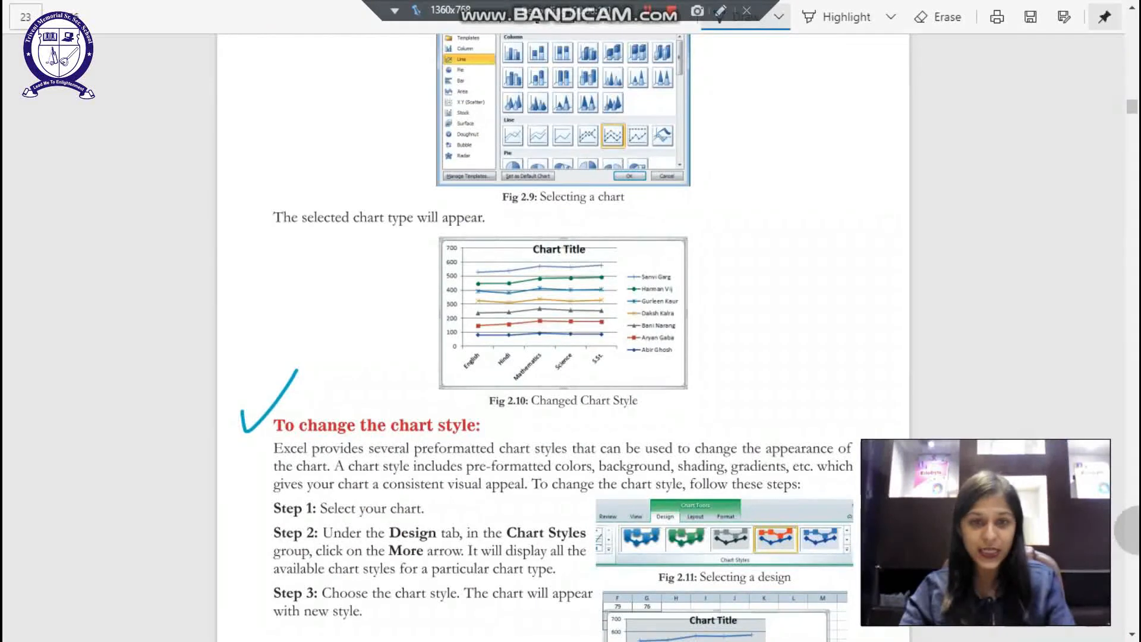
scroll(1132, 529, down, 8)
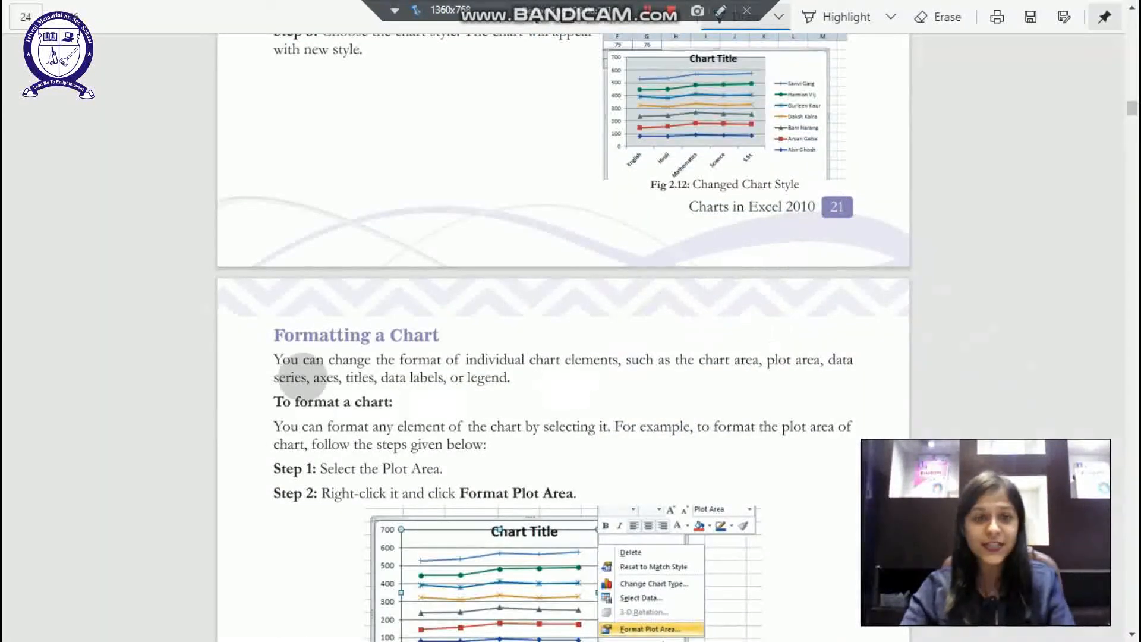
drag(243, 348, 304, 310)
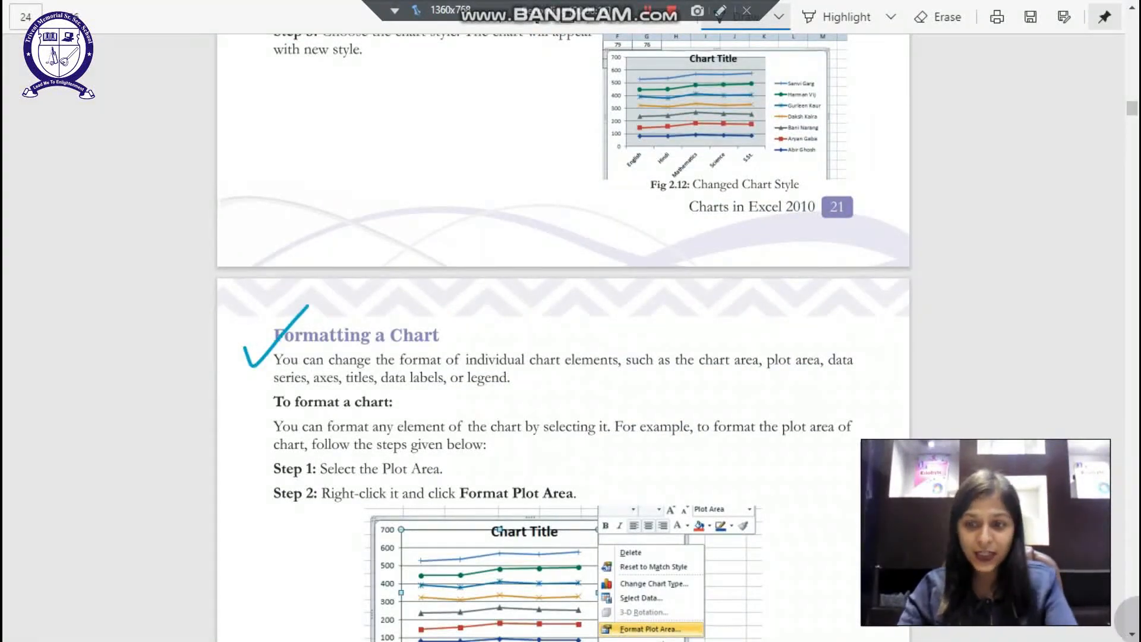
Step: Switch from the textbook PDF to Excel and cut the "Marks of 7th Class" chart from Sheet1
scroll(1131, 623, down, 5)
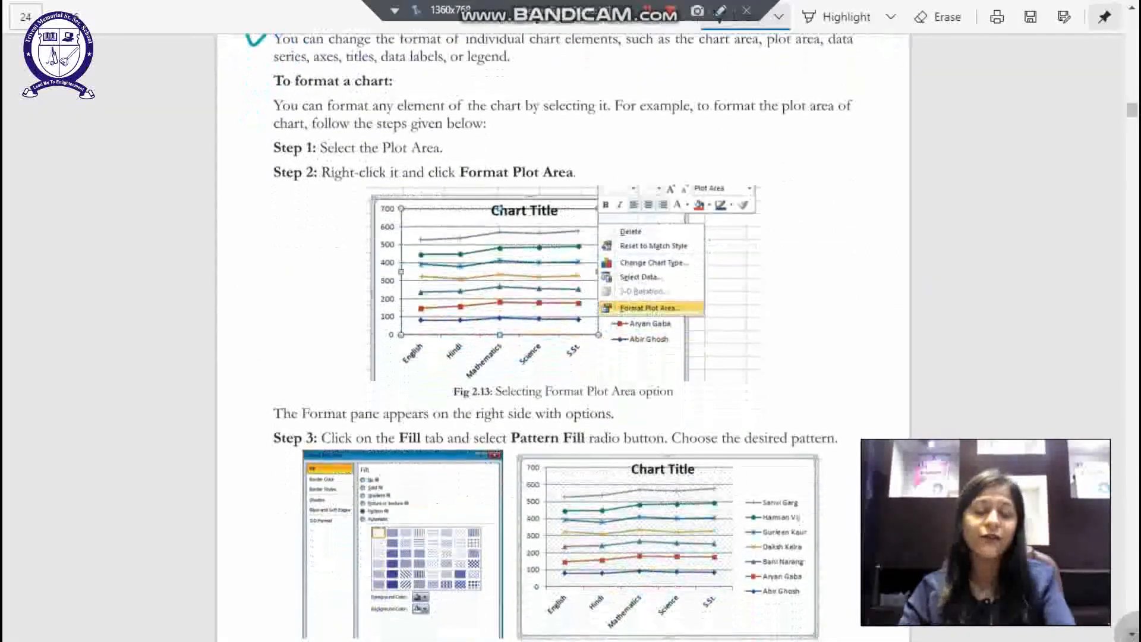
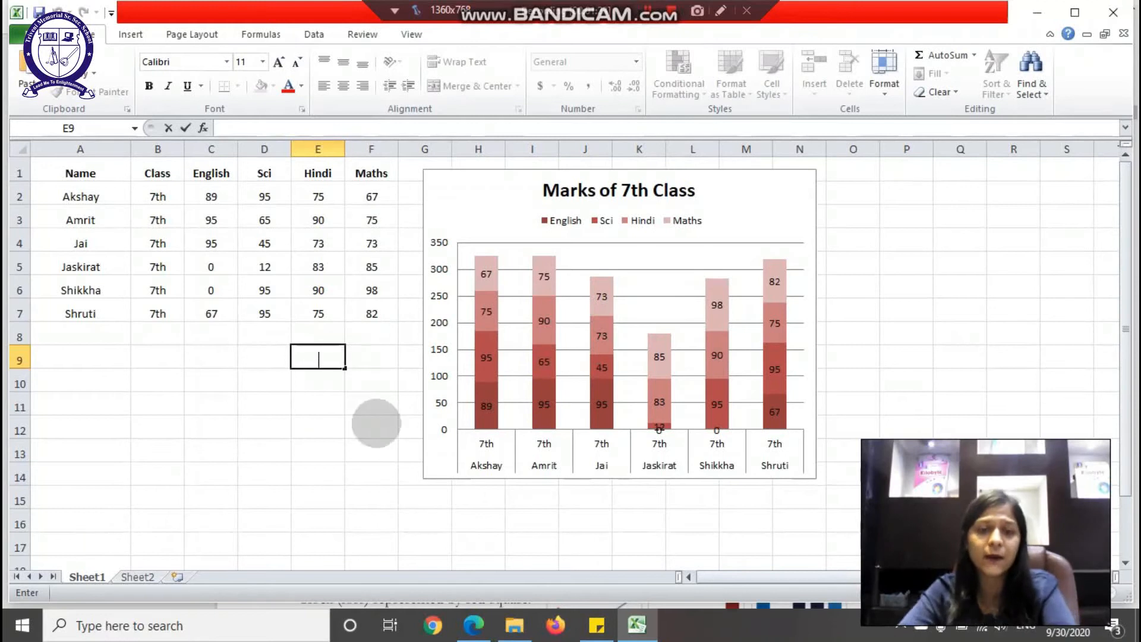
click(736, 326)
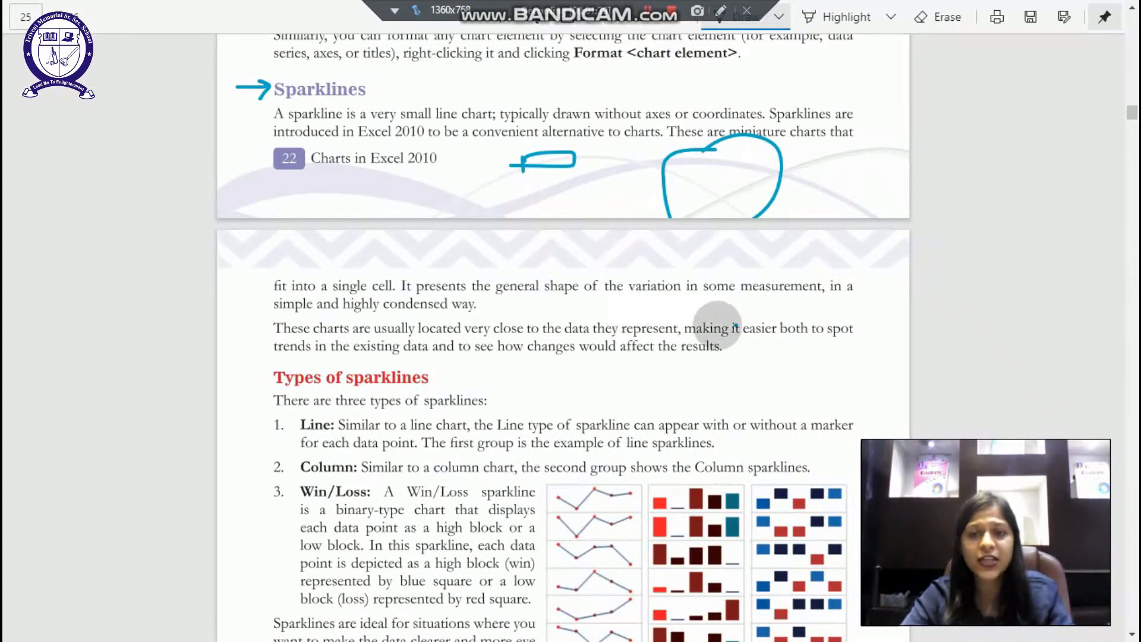
key(alt+Tab)
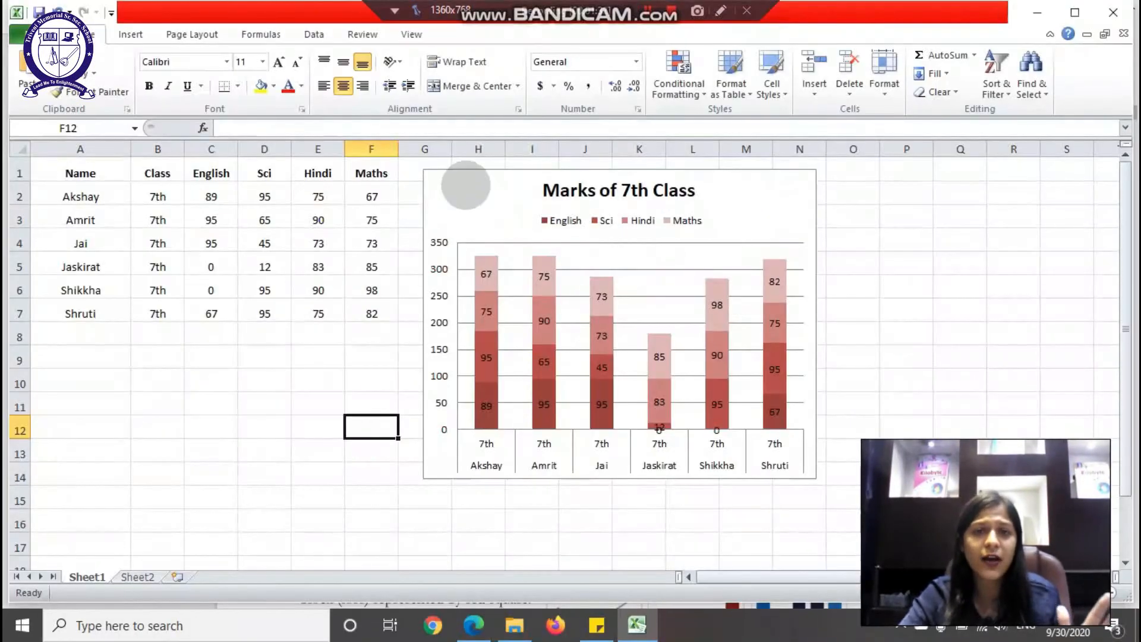
click(465, 184)
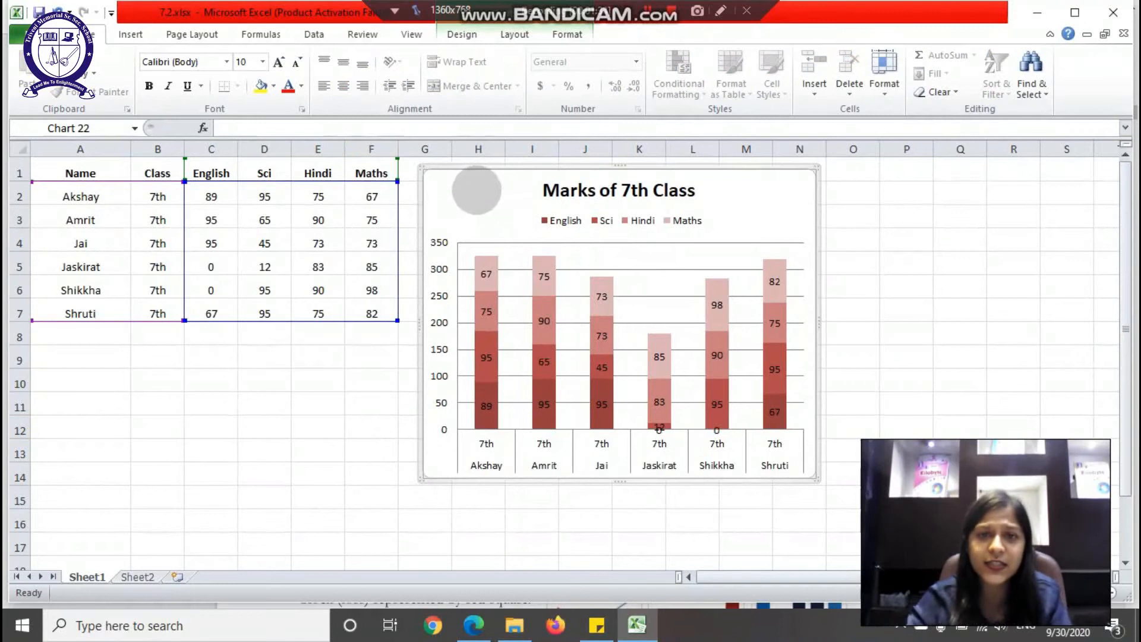
right_click(478, 192)
click(504, 199)
Step: Enter the heading "Sparkline" in cell G1, select the marks in C2:F2, and select cell G2
click(425, 149)
click(421, 173)
text(Sparkline)
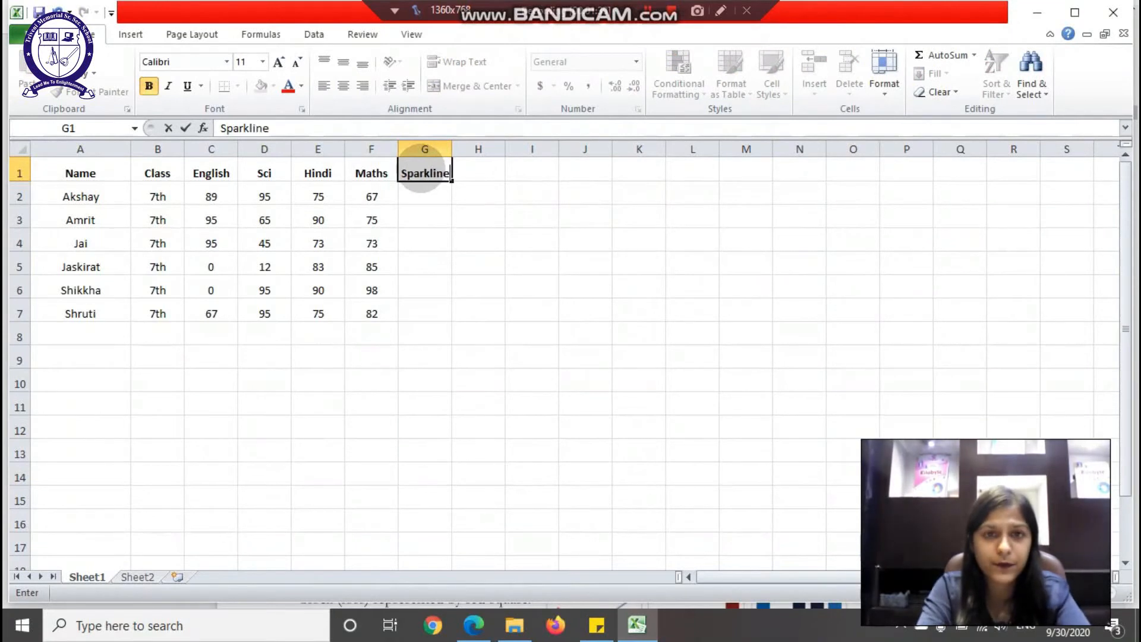
key(Return)
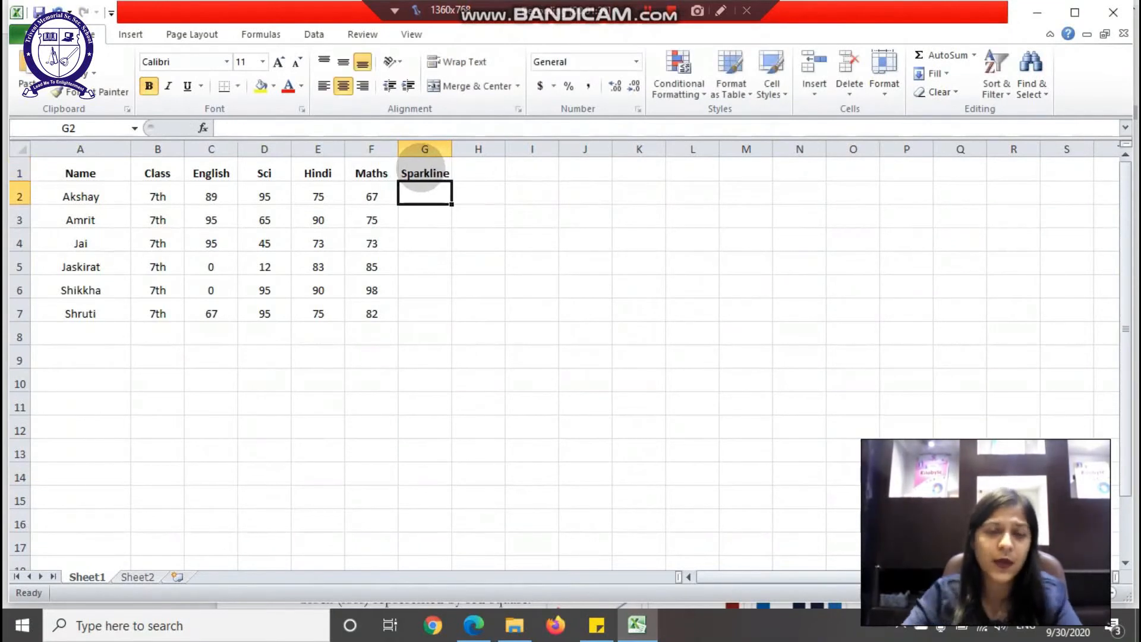
drag(200, 196, 386, 197)
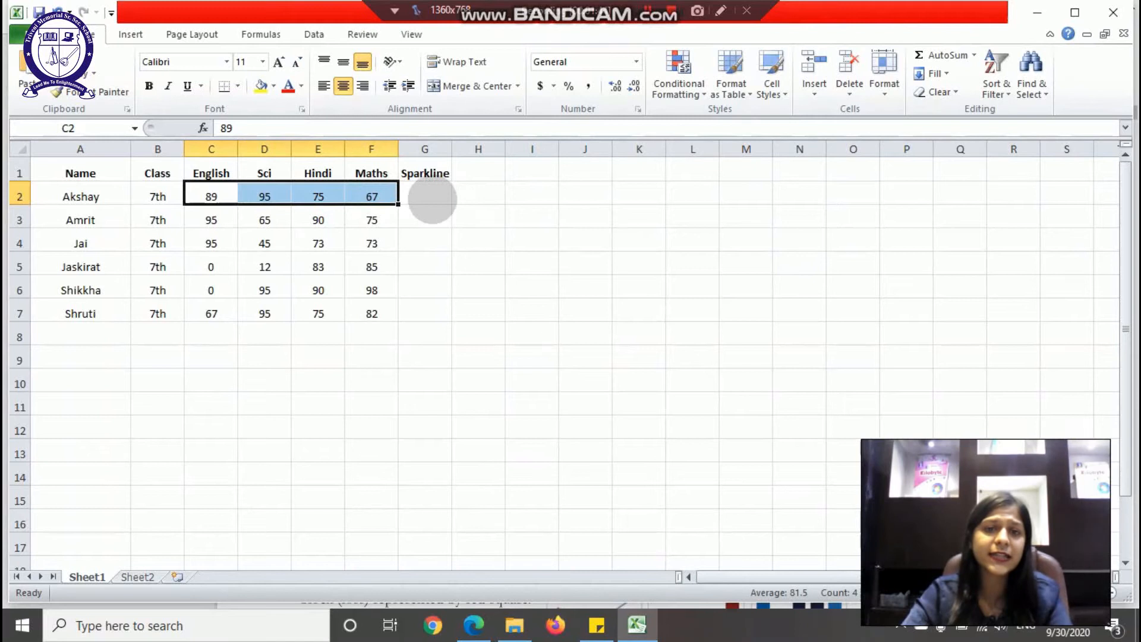
click(432, 201)
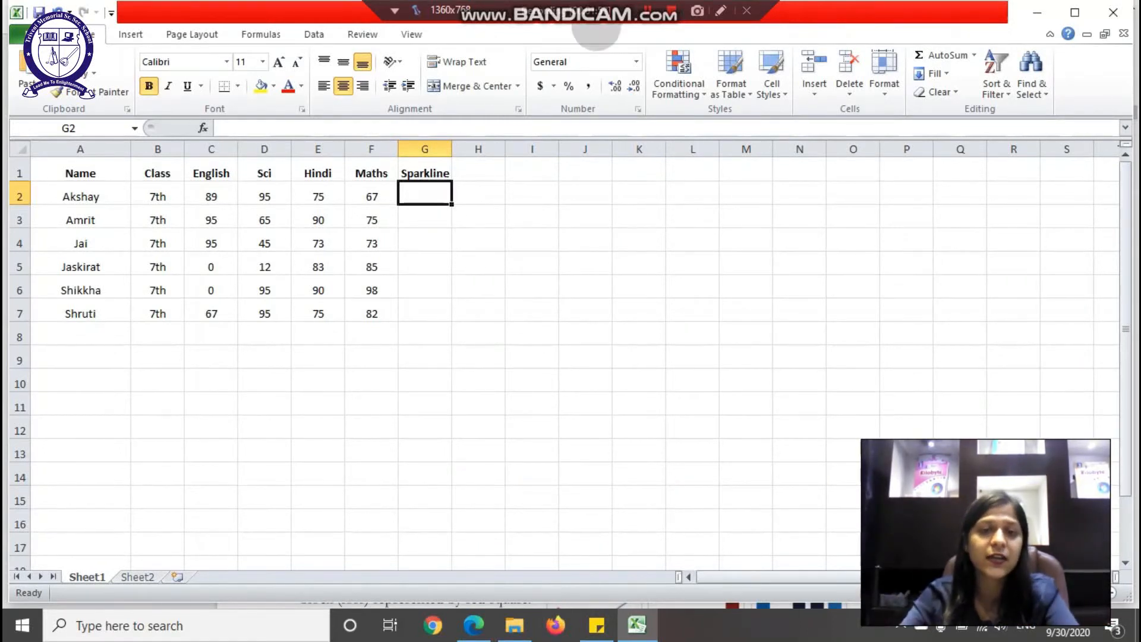
Step: Back in the textbook PDF, underline "data they represent", "both to spot trends in the existing data" and "to see how changes would affect the results" in ink
key(alt+Tab)
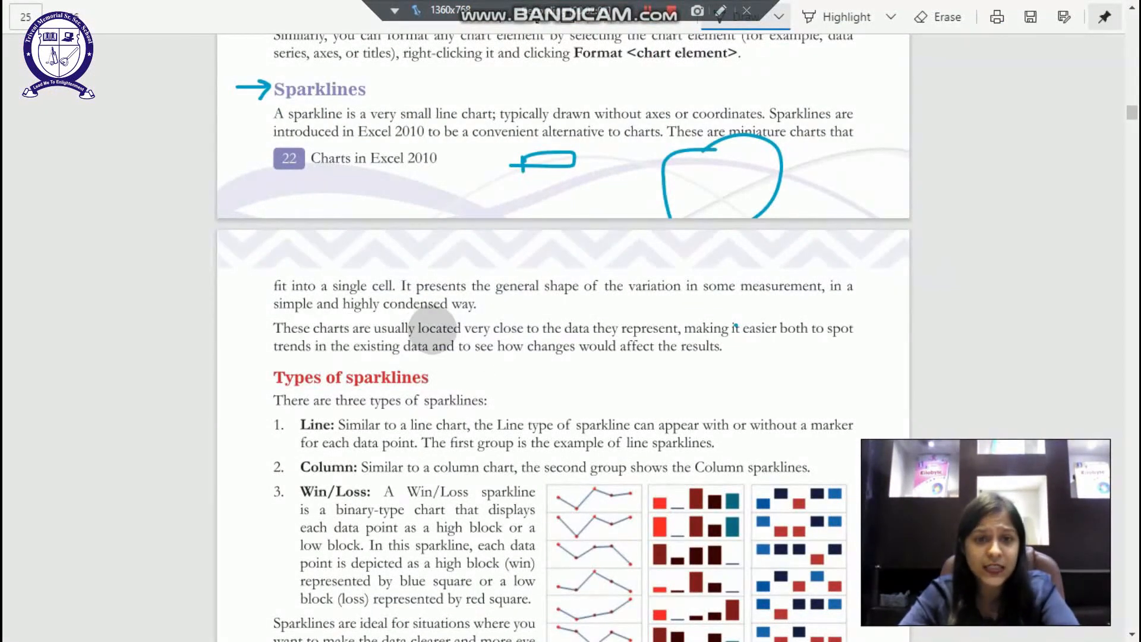
drag(566, 337, 643, 336)
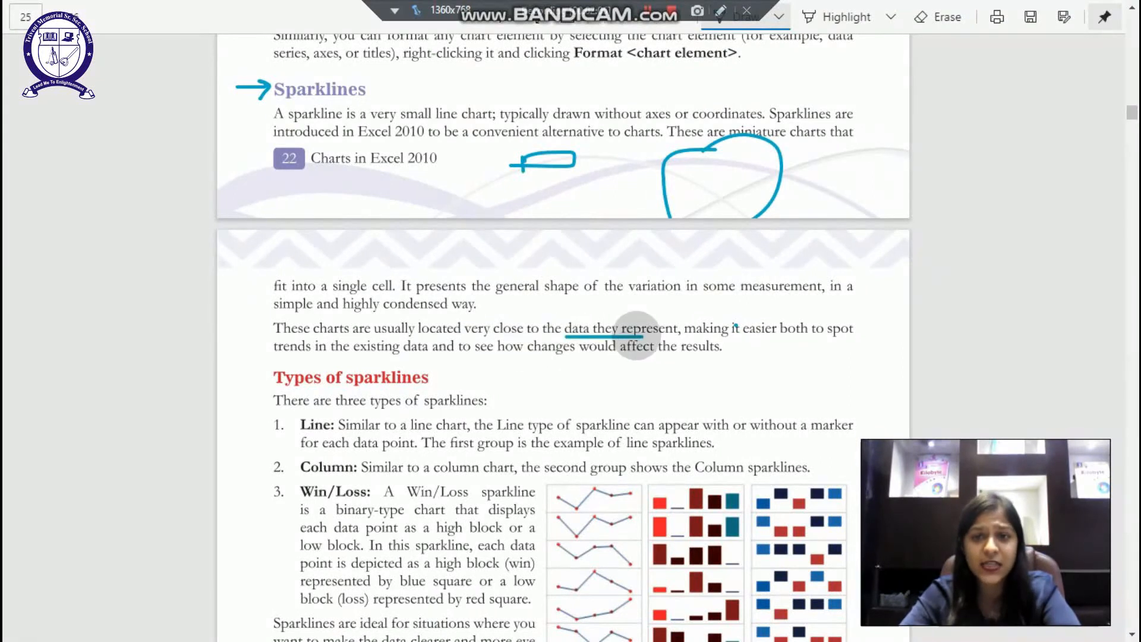
drag(765, 343, 854, 336)
drag(283, 363, 688, 361)
Step: Tick the Line, Column and Win/Loss labels in the Sparklines figure, Fig 2.16, in ink
click(1129, 633)
scroll(1128, 630, down, 3)
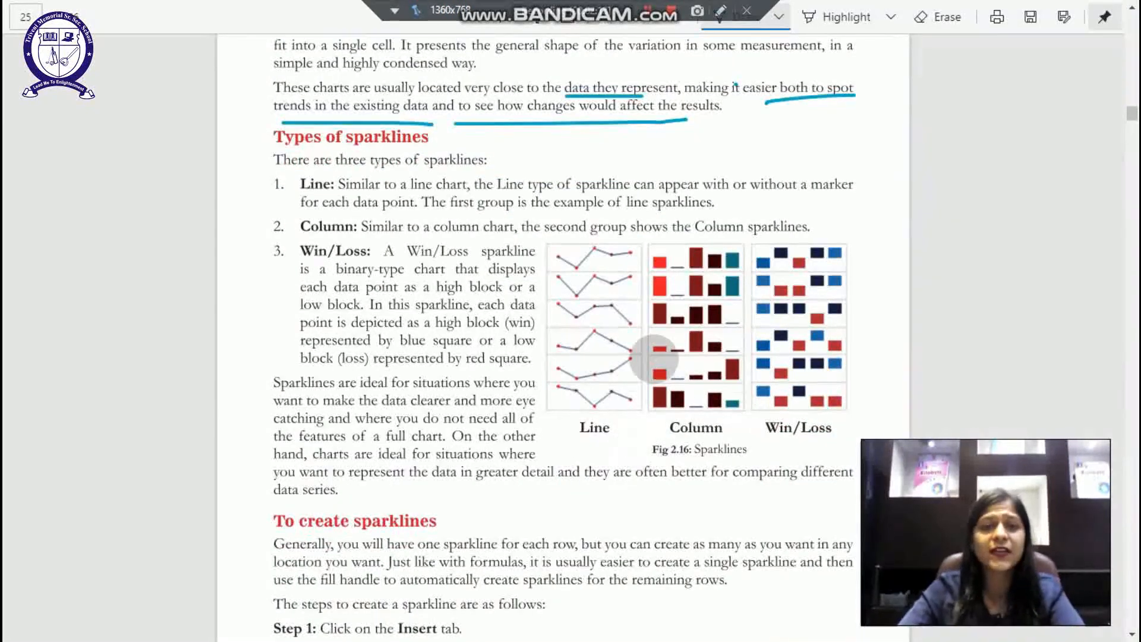
drag(611, 427, 655, 406)
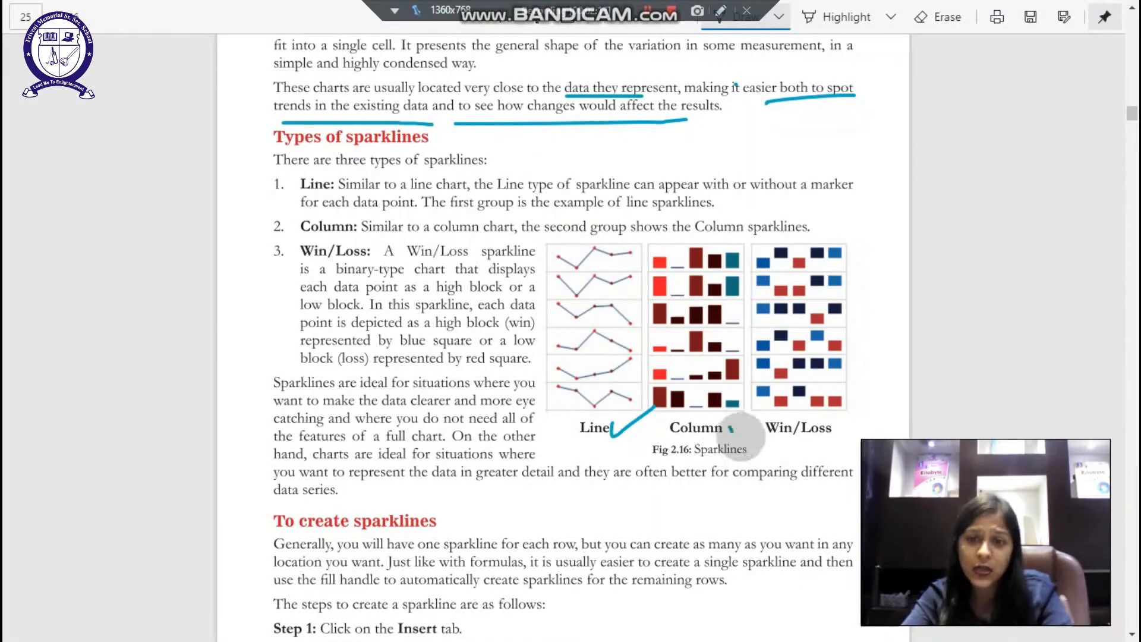
drag(729, 425, 763, 411)
drag(834, 445, 860, 426)
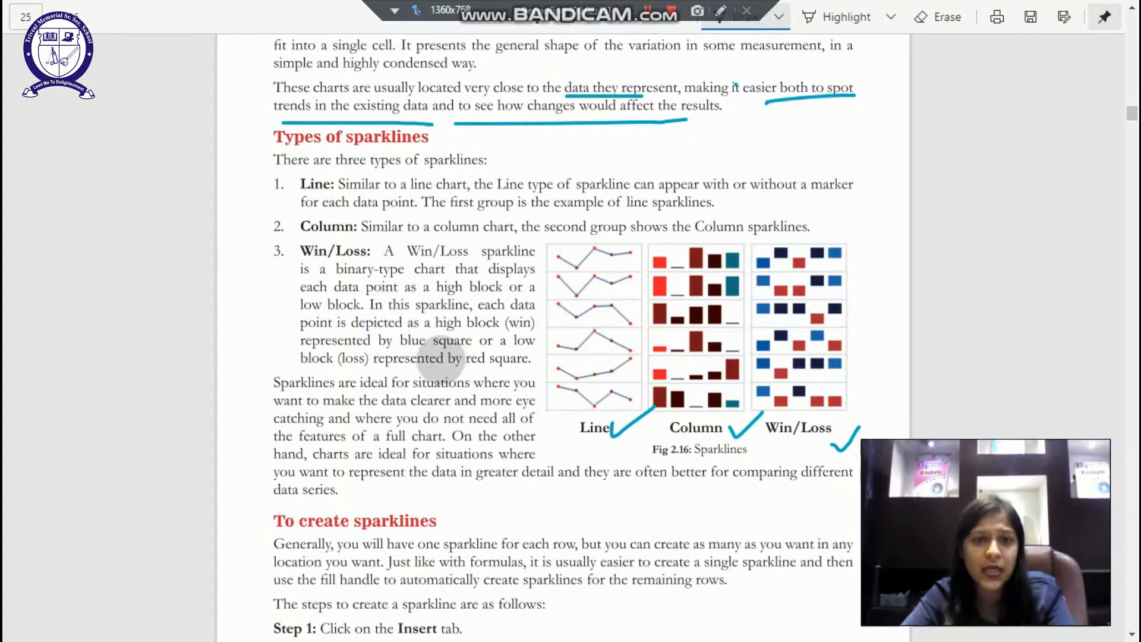
Step: Under To create sparklines, underline "fill handle to", tick Step 1 and Step 2, and underline "Line option"
click(1133, 636)
scroll(1130, 631, down, 4)
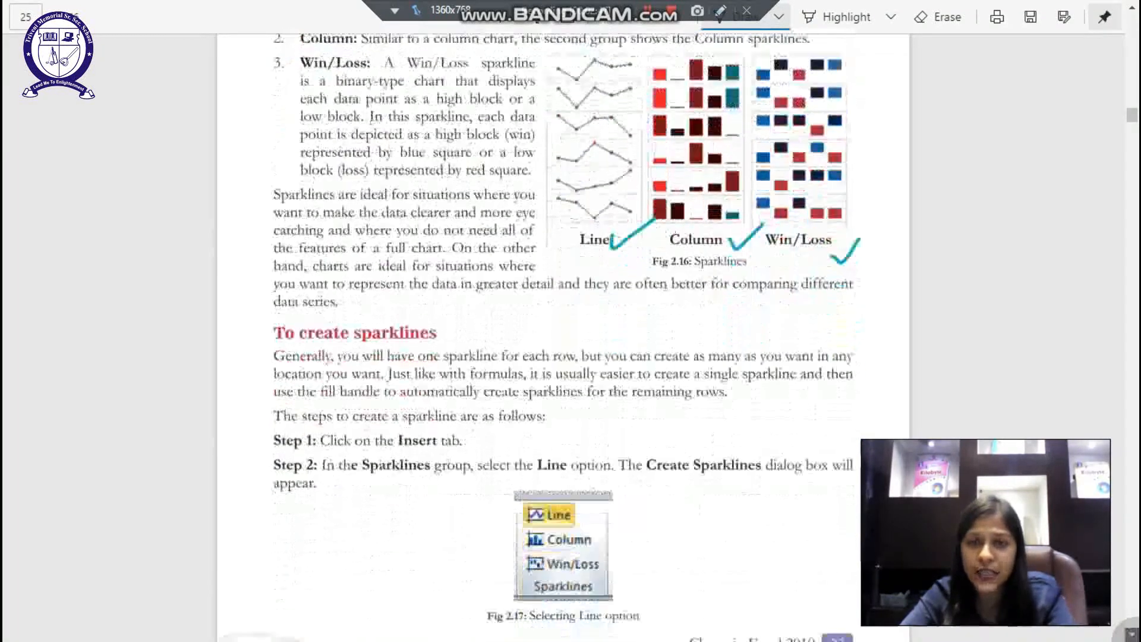
scroll(1133, 633, down, 1)
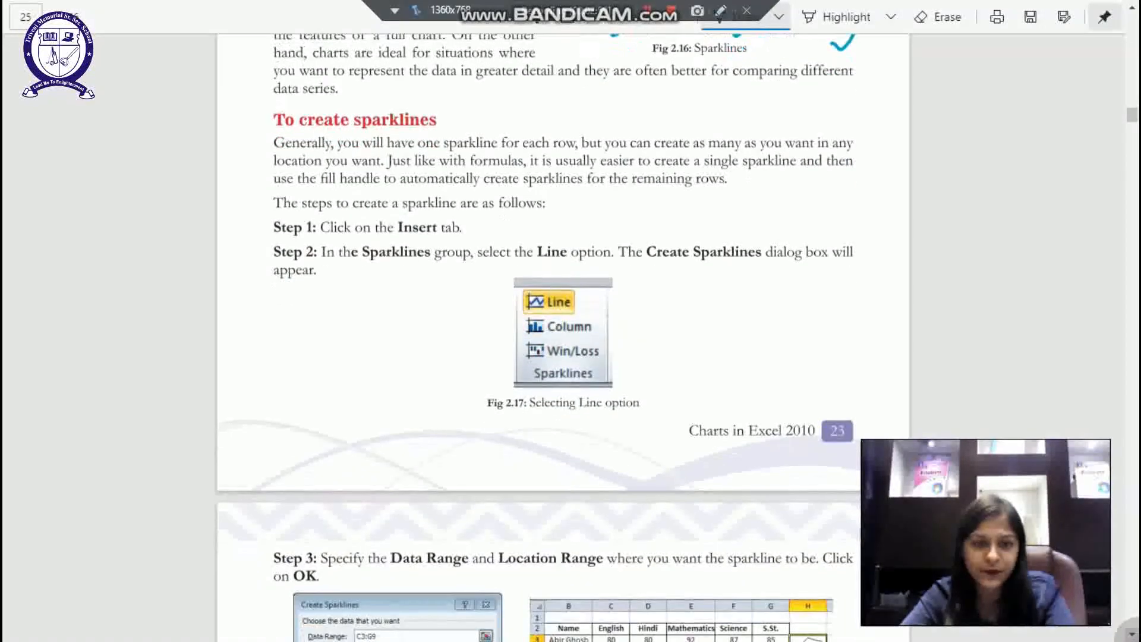
scroll(1131, 632, down, 1)
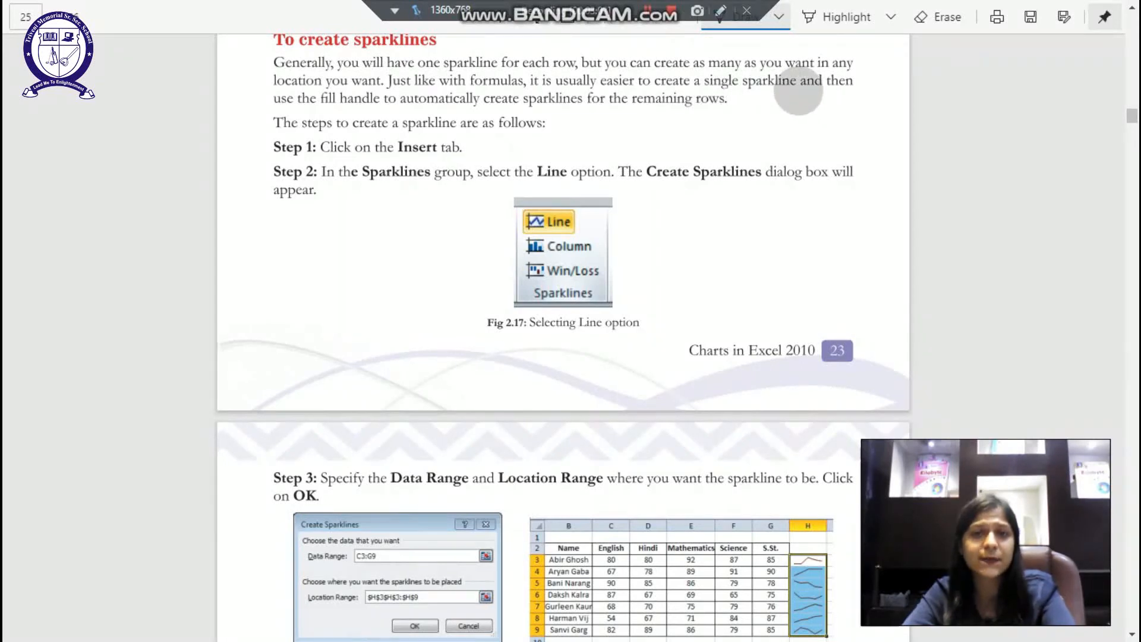
drag(319, 108, 405, 109)
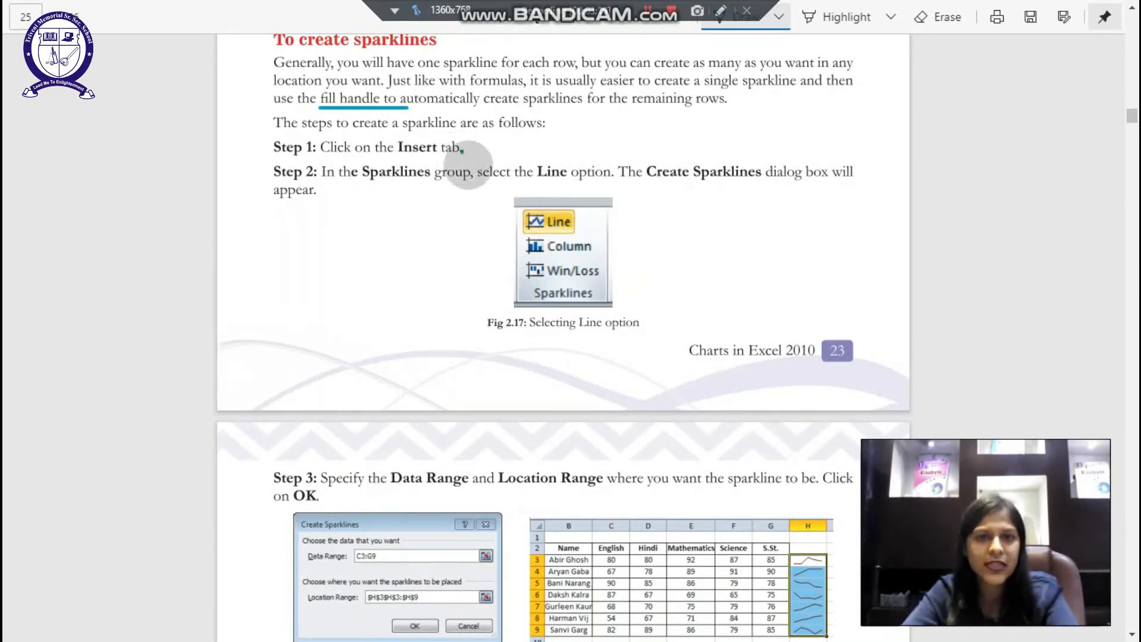
drag(461, 151, 505, 125)
drag(389, 201, 420, 197)
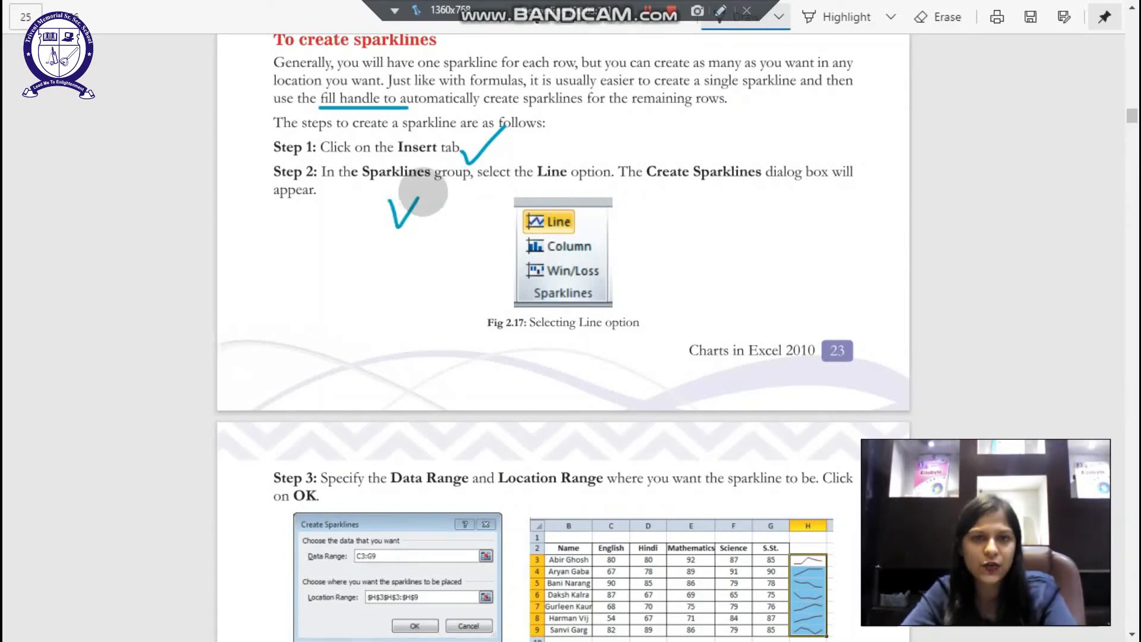
drag(537, 181, 647, 181)
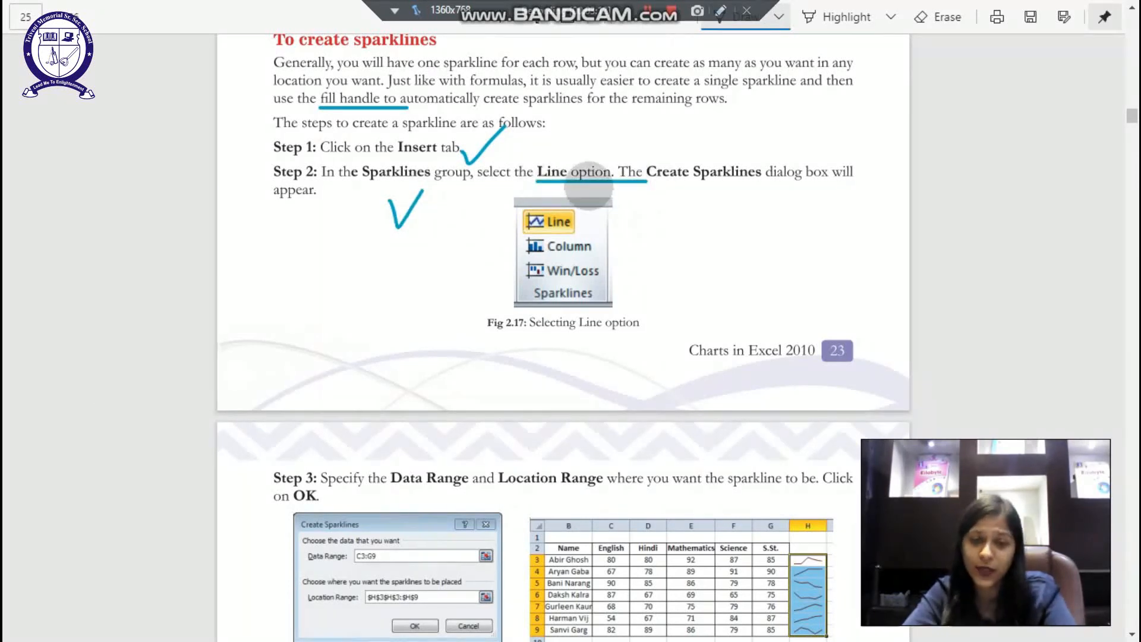
Step: Switch to Excel and insert a line sparkline in G2 with the data range C2:F2
key(alt+Tab)
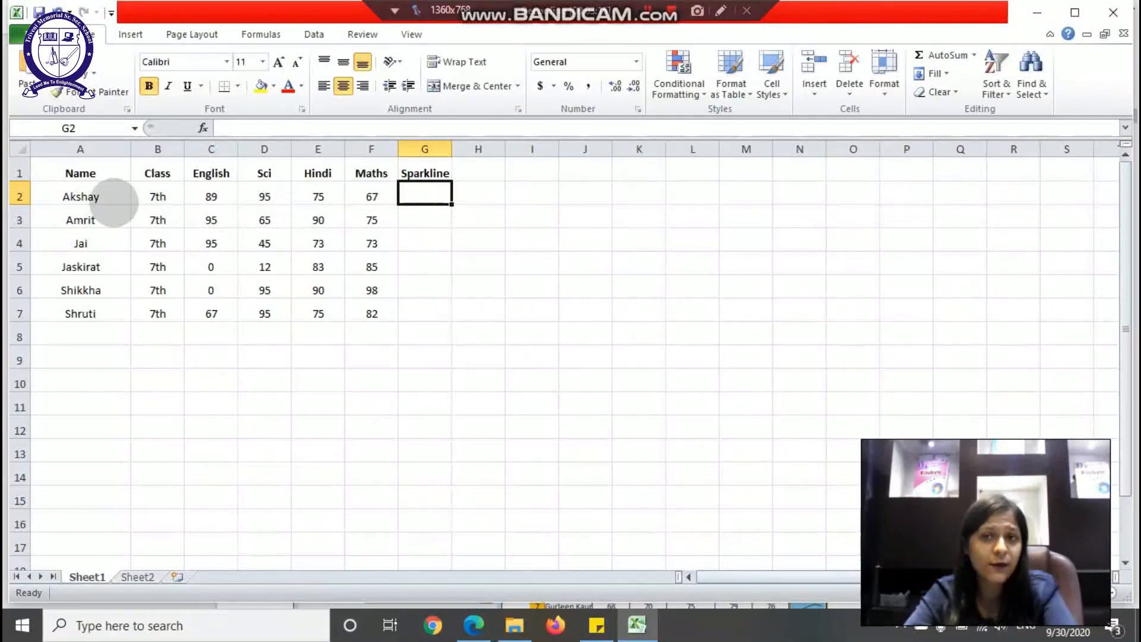
key(alt+Tab)
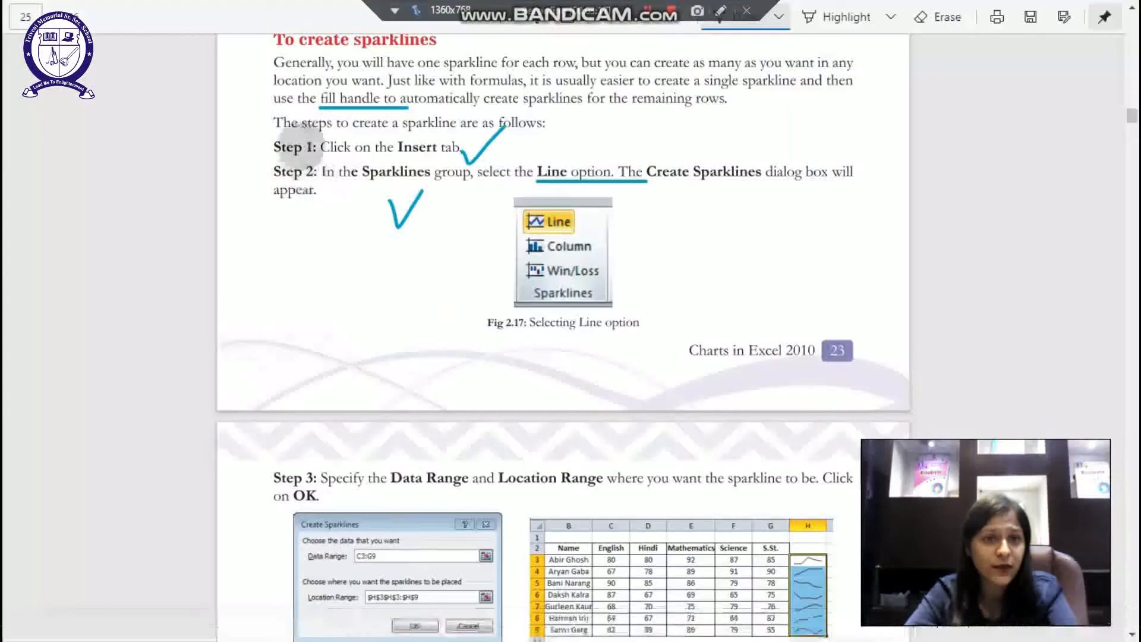
key(alt+Tab)
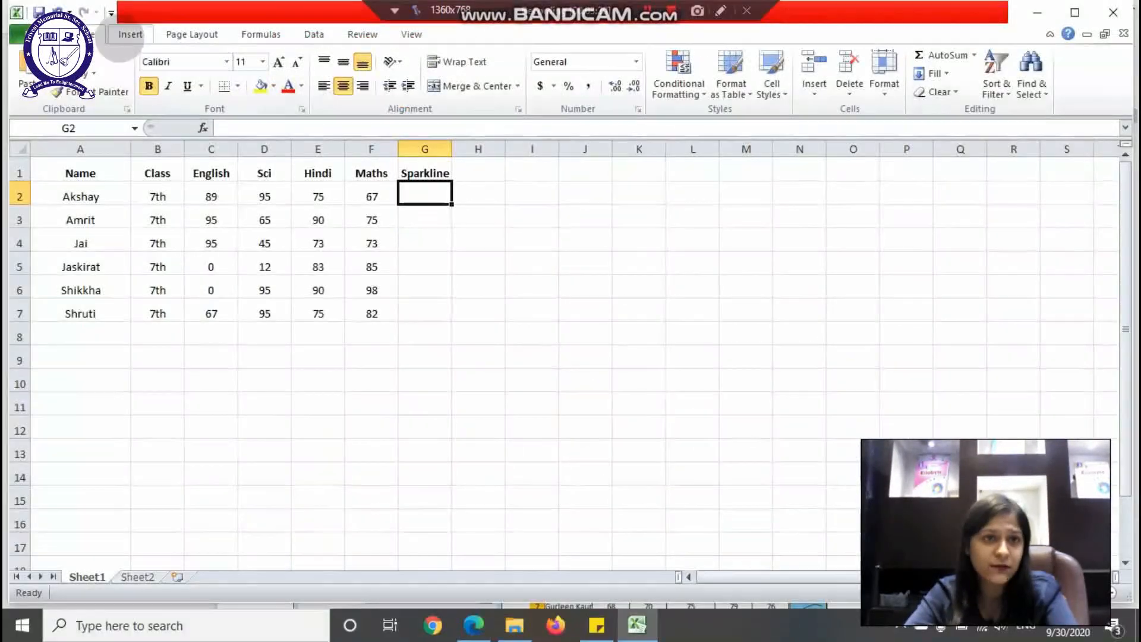
click(128, 35)
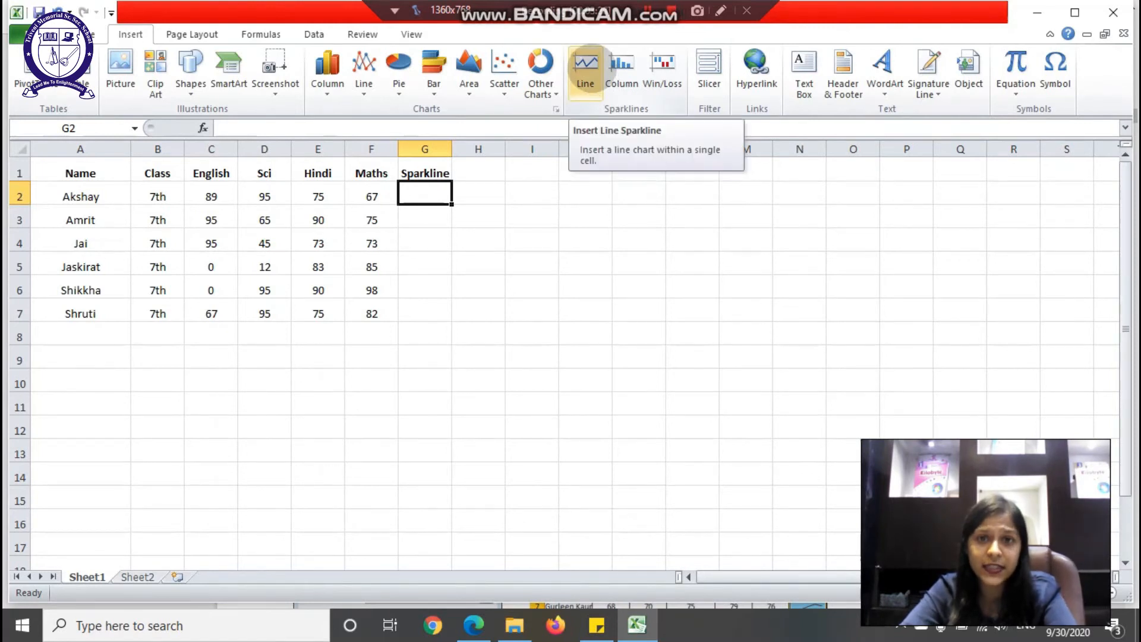
click(585, 66)
drag(383, 352, 545, 242)
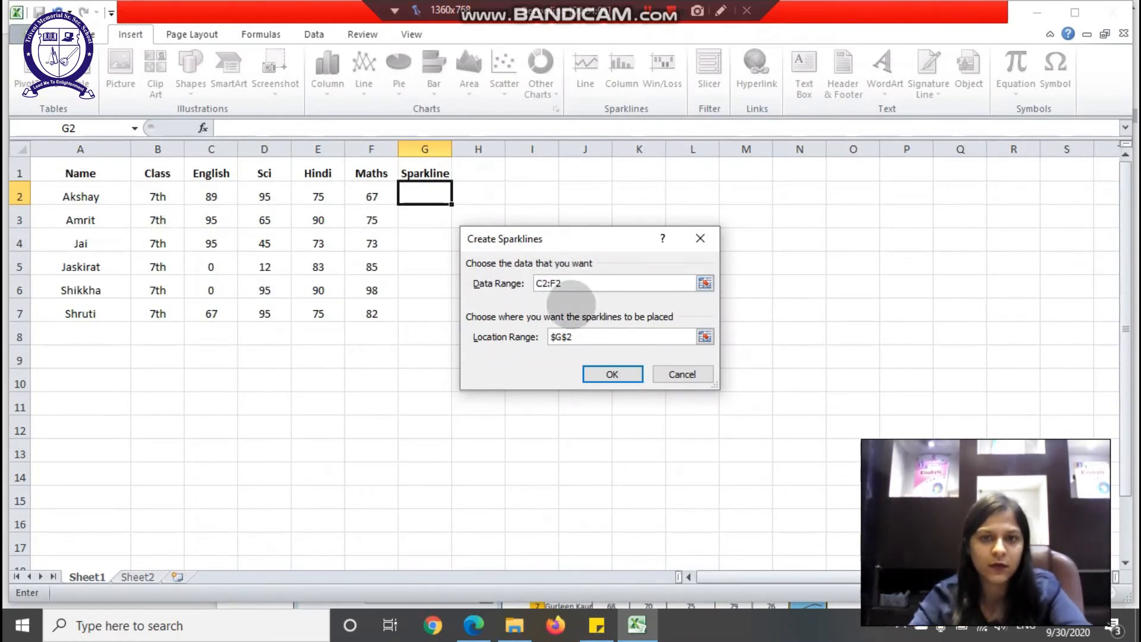
click(612, 374)
Step: Examine how the sparkline in G2 behaves when selected compared with the empty cells around it
click(425, 282)
click(435, 195)
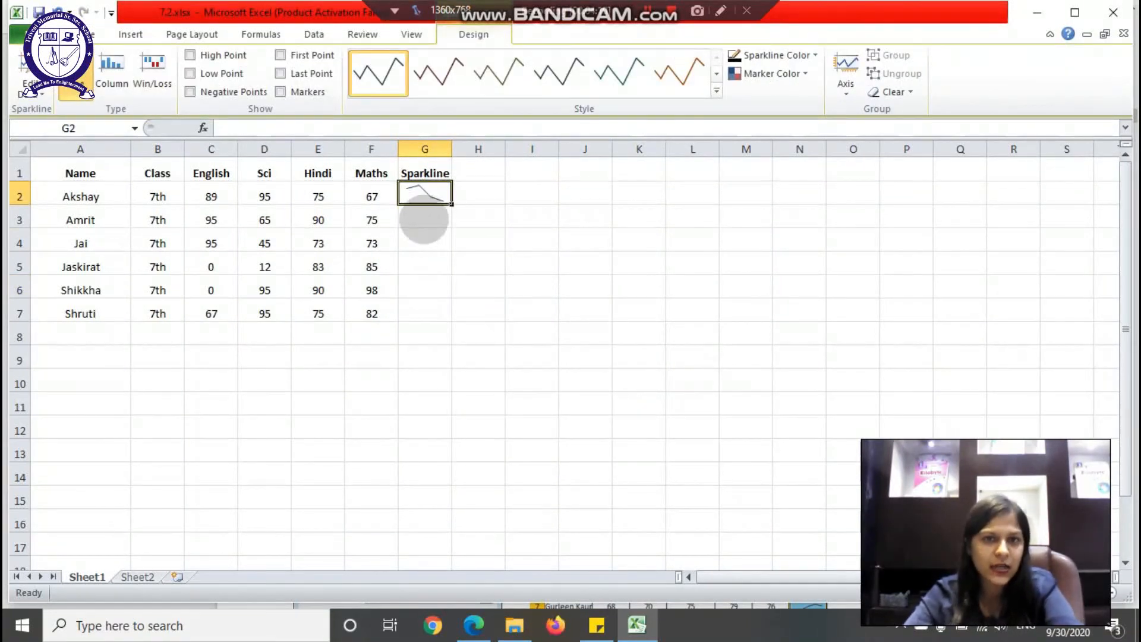
click(424, 211)
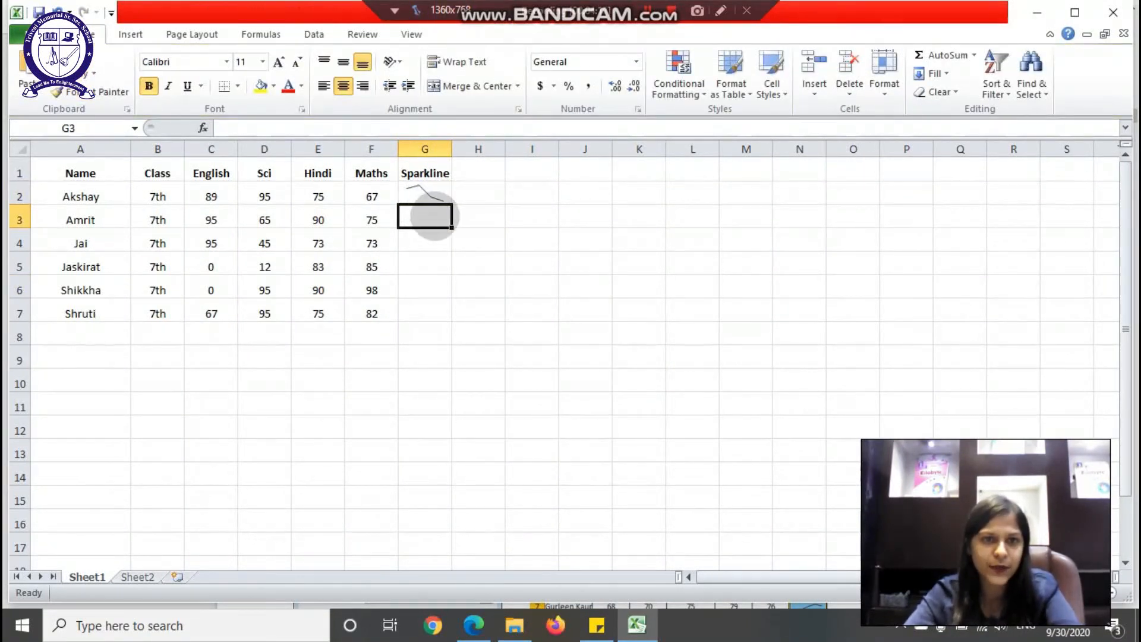
click(468, 255)
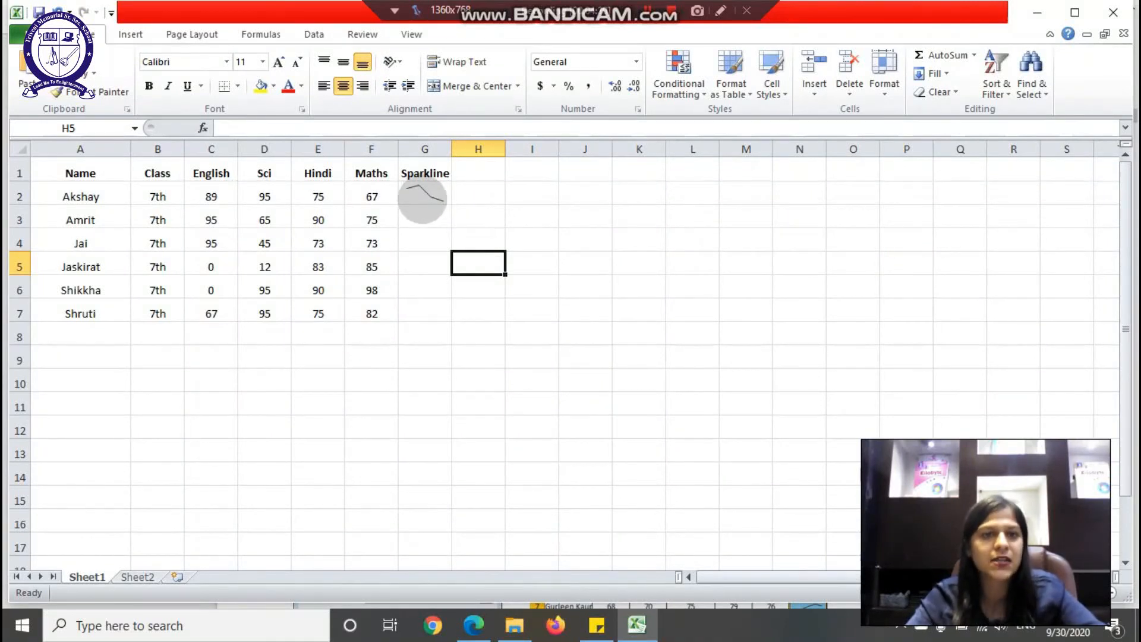
click(422, 199)
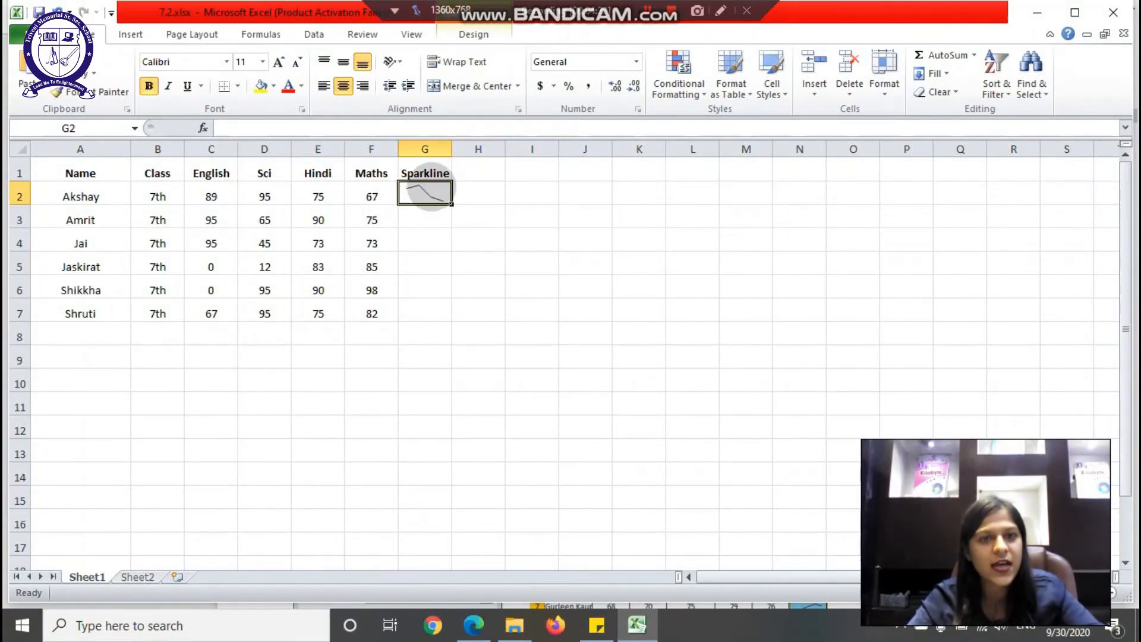
click(474, 214)
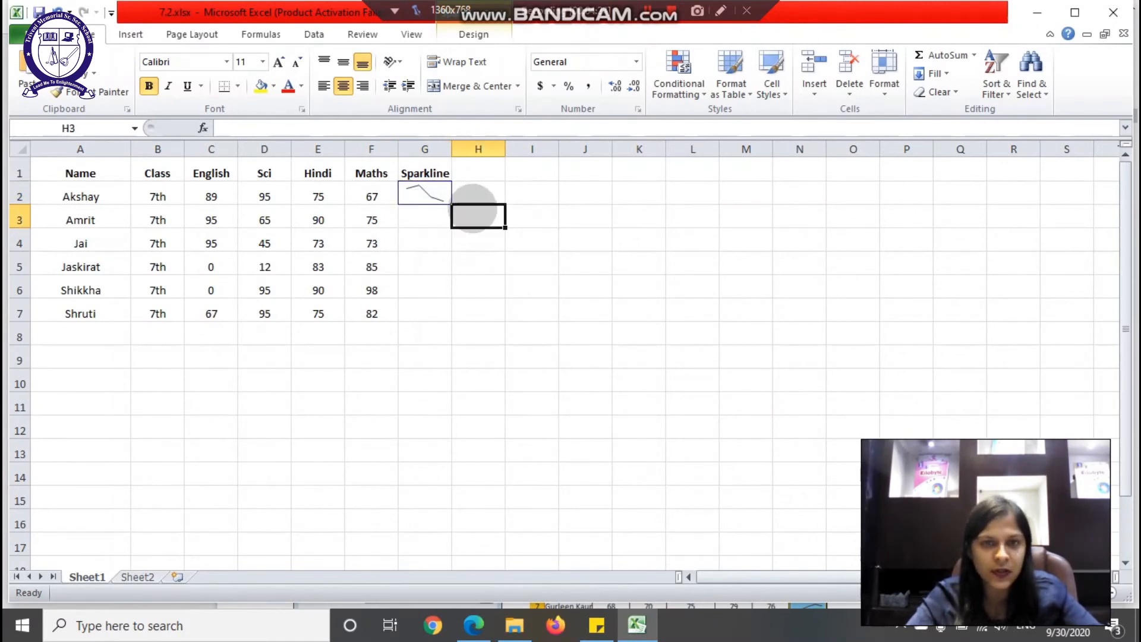
click(443, 189)
click(466, 240)
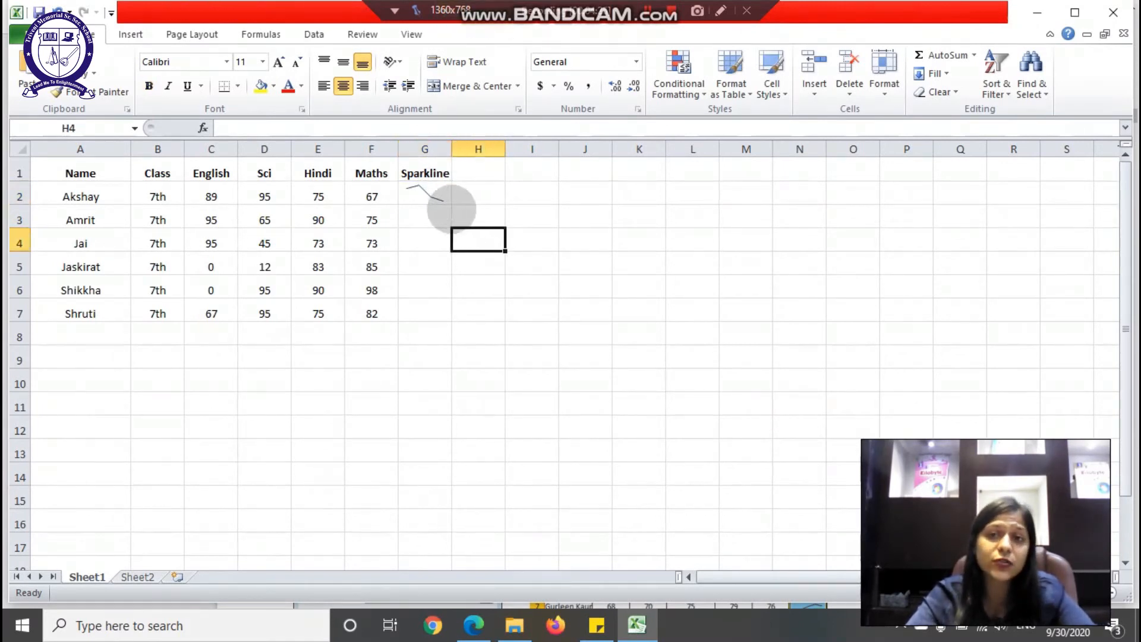
click(443, 200)
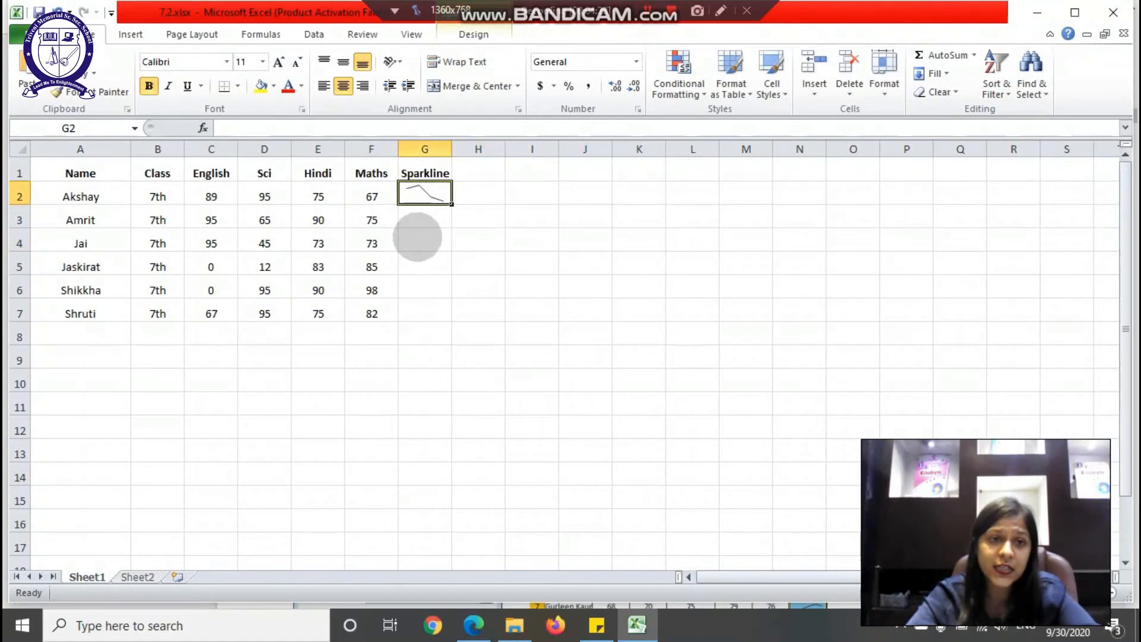
click(422, 223)
click(130, 34)
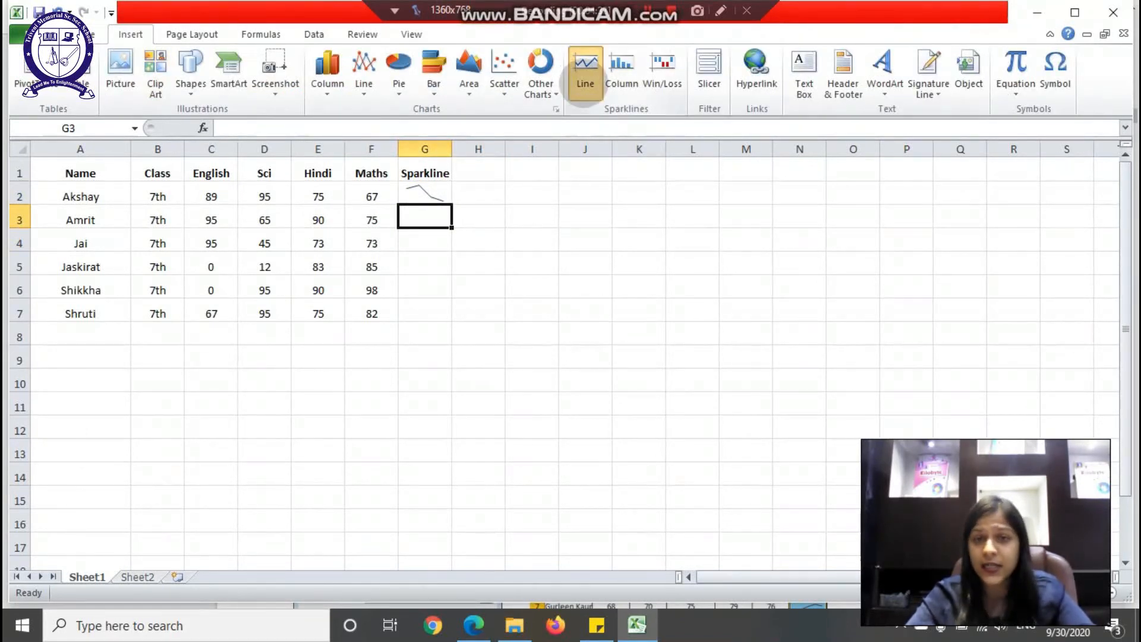
click(585, 73)
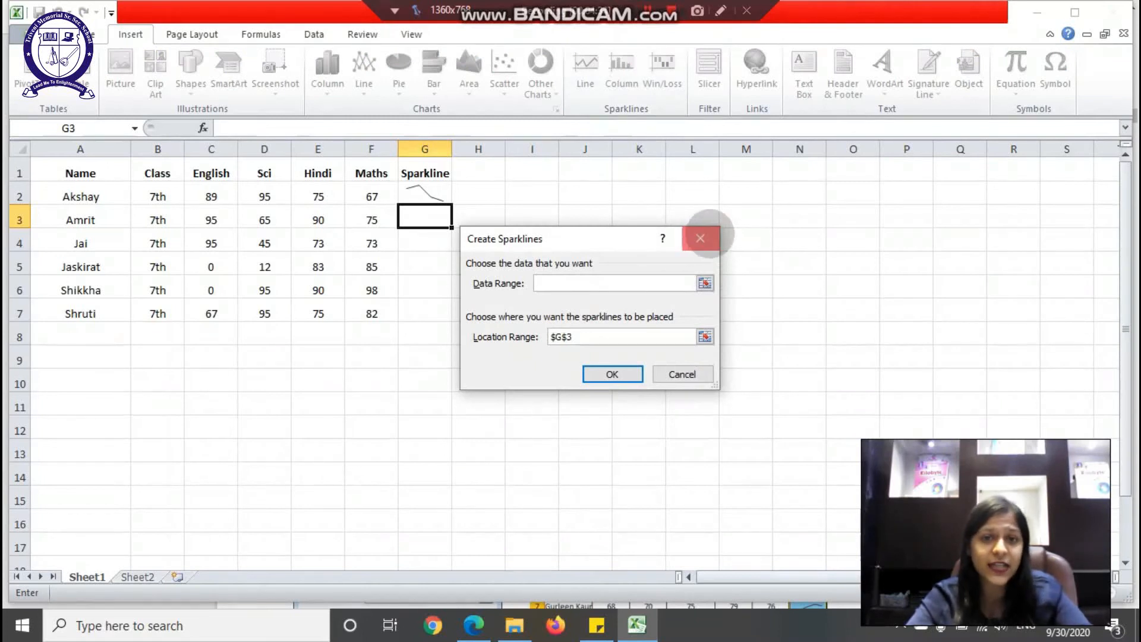
click(701, 238)
click(573, 298)
Step: Fill the line sparkline from G2 down to G6 with the fill handle
click(438, 194)
drag(452, 204, 449, 296)
click(469, 302)
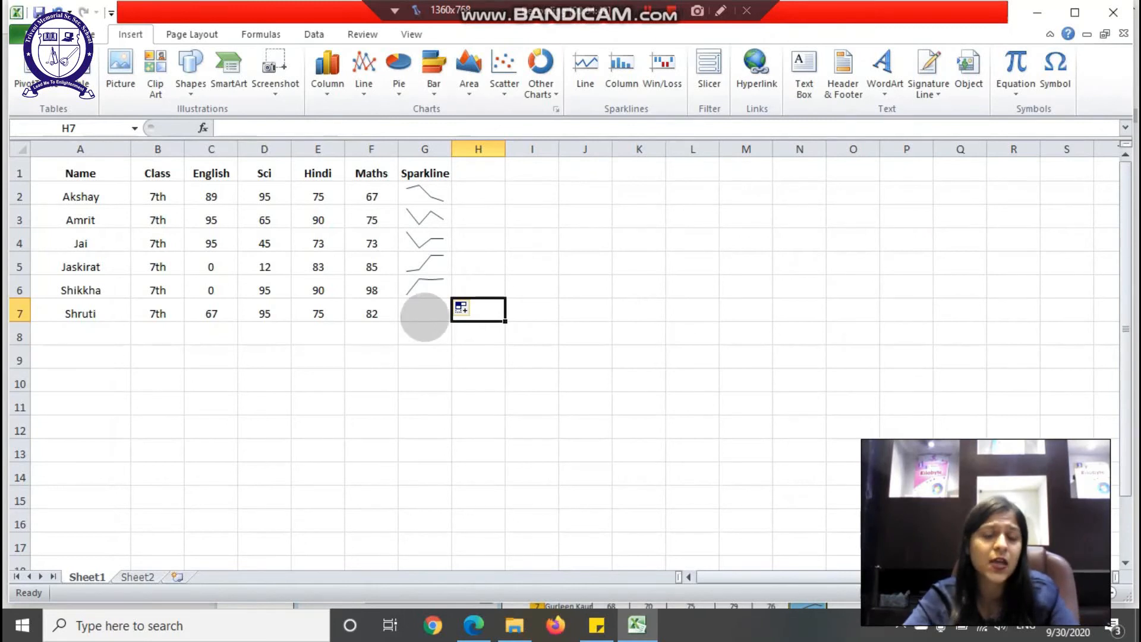
Step: Insert a column sparkline in G7 with the data range C7:F7
click(478, 356)
click(425, 312)
click(621, 66)
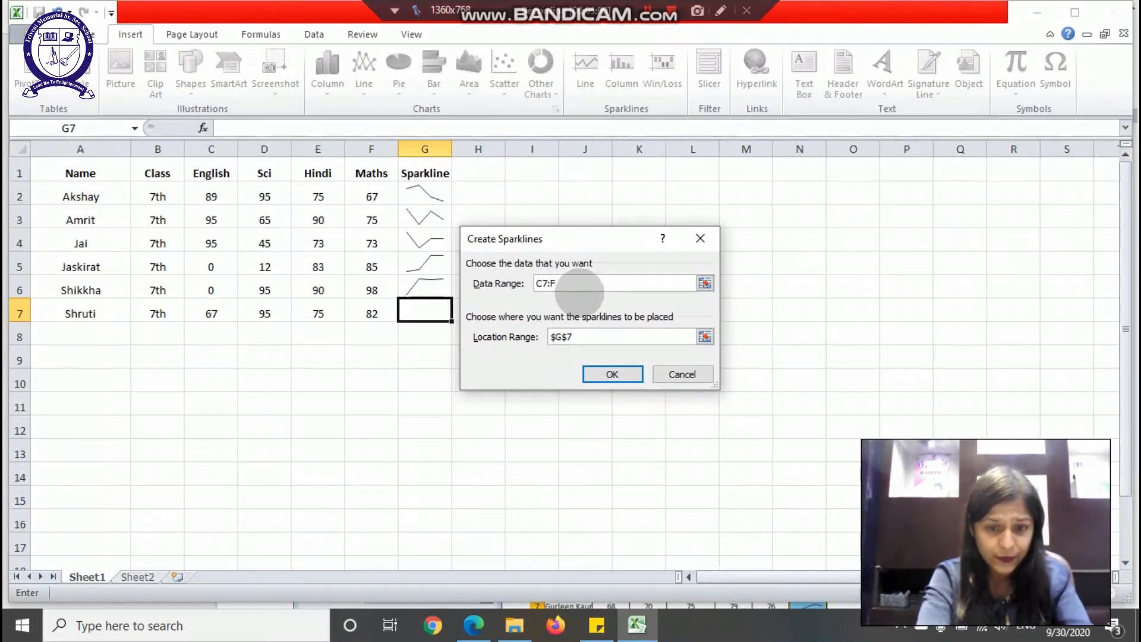
key(Return)
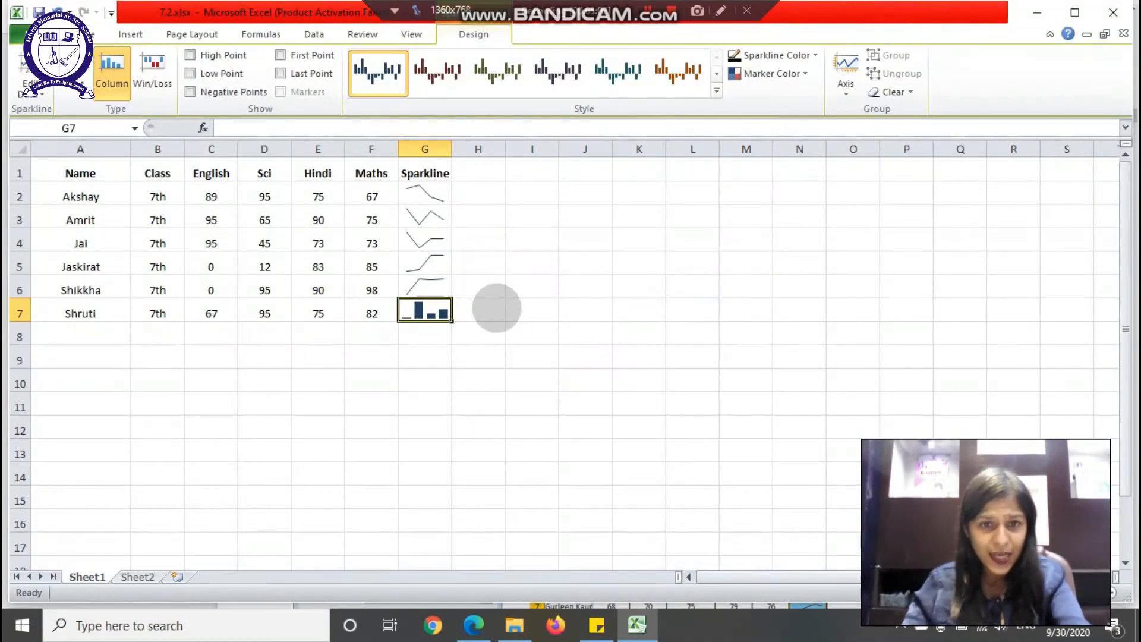
Step: Fill the column sparkline from G7 up to G6 and apply the dark red style to both sparklines
drag(452, 321, 447, 287)
click(510, 291)
click(447, 315)
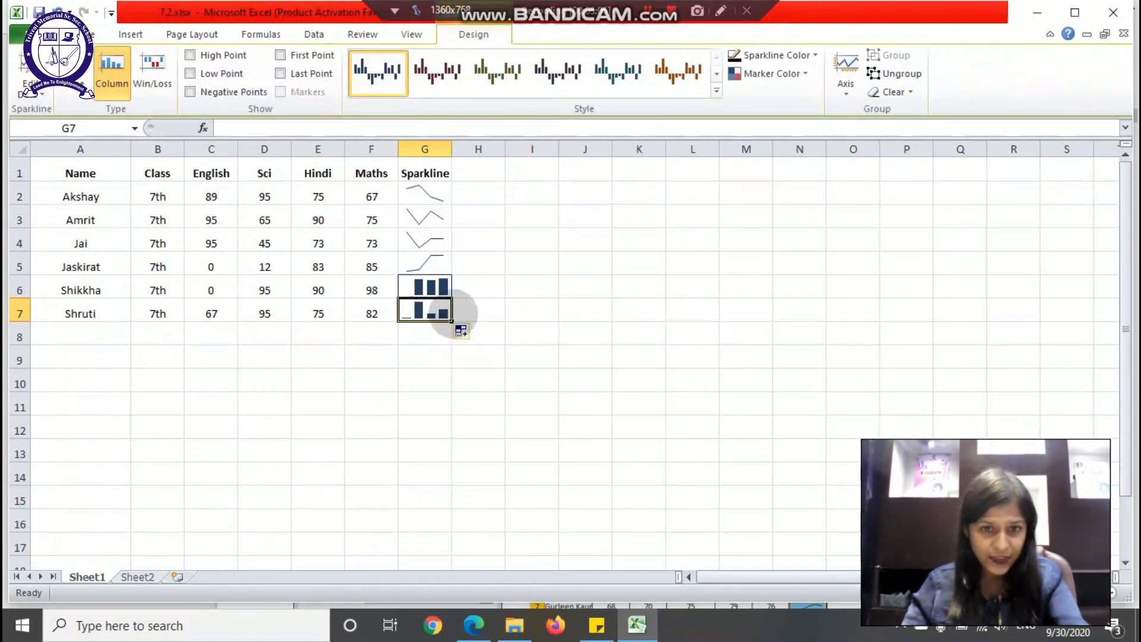
click(438, 72)
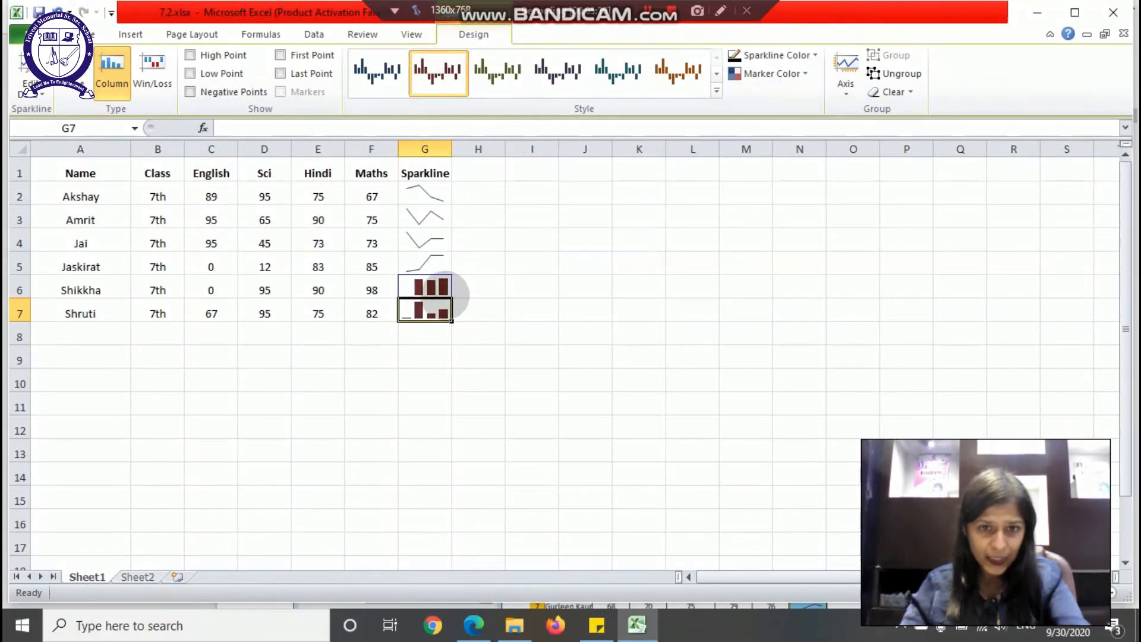
click(472, 292)
click(431, 285)
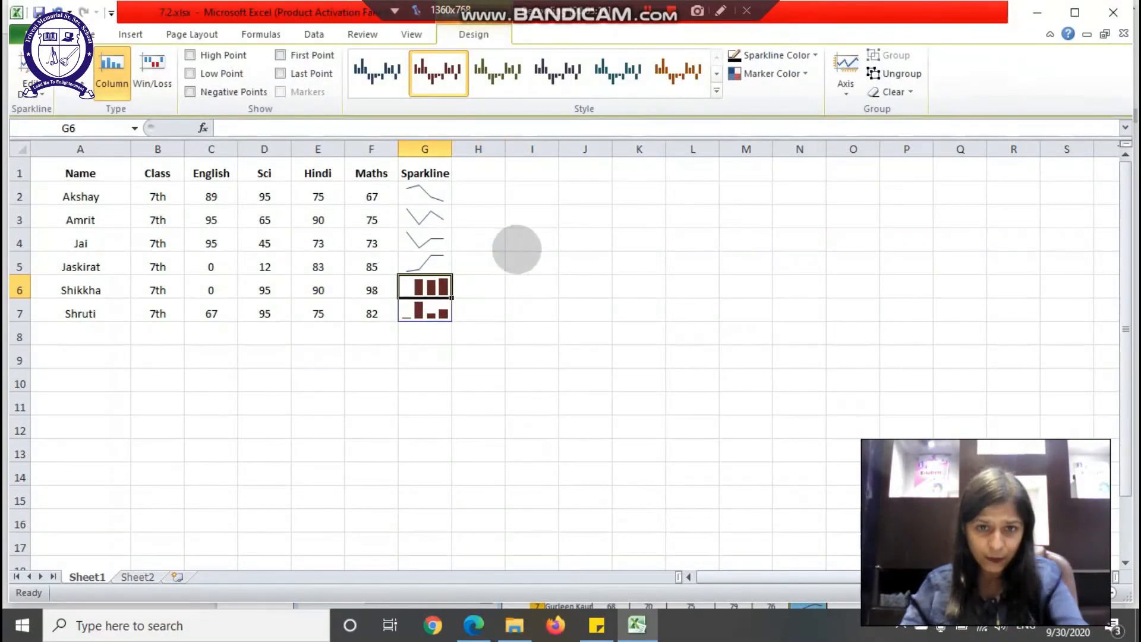
Step: Change the line sparklines in G2:G5 to the Win/Loss type
click(419, 264)
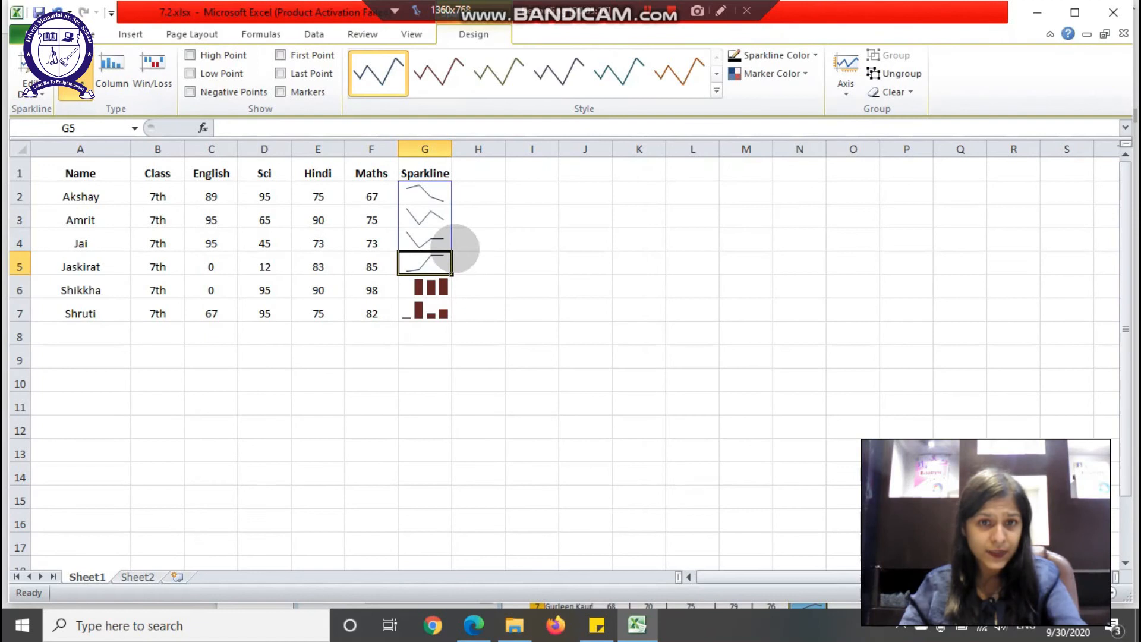
click(151, 72)
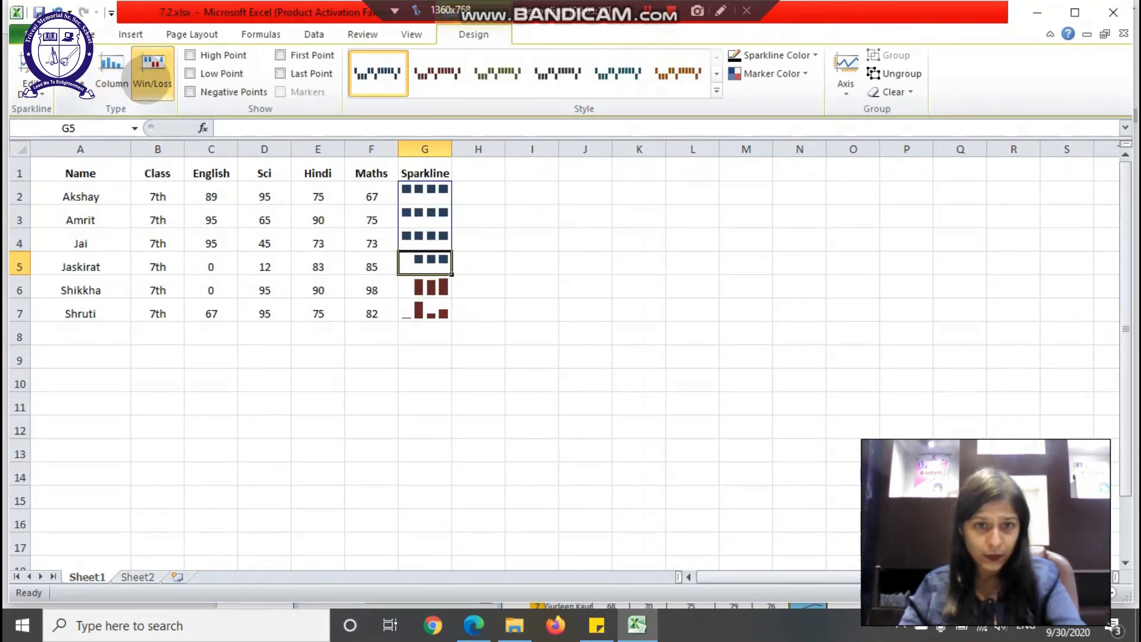
click(564, 267)
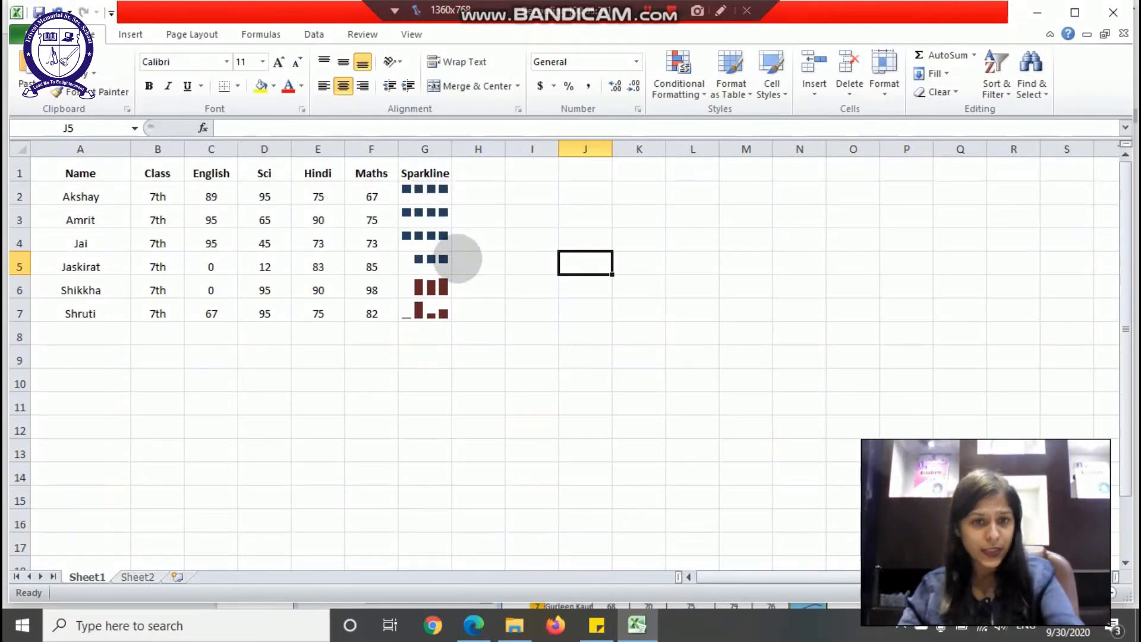
Step: Switch to the textbook PDF and circle the sparkline column H of the table in Fig 2.19
key(alt+Tab)
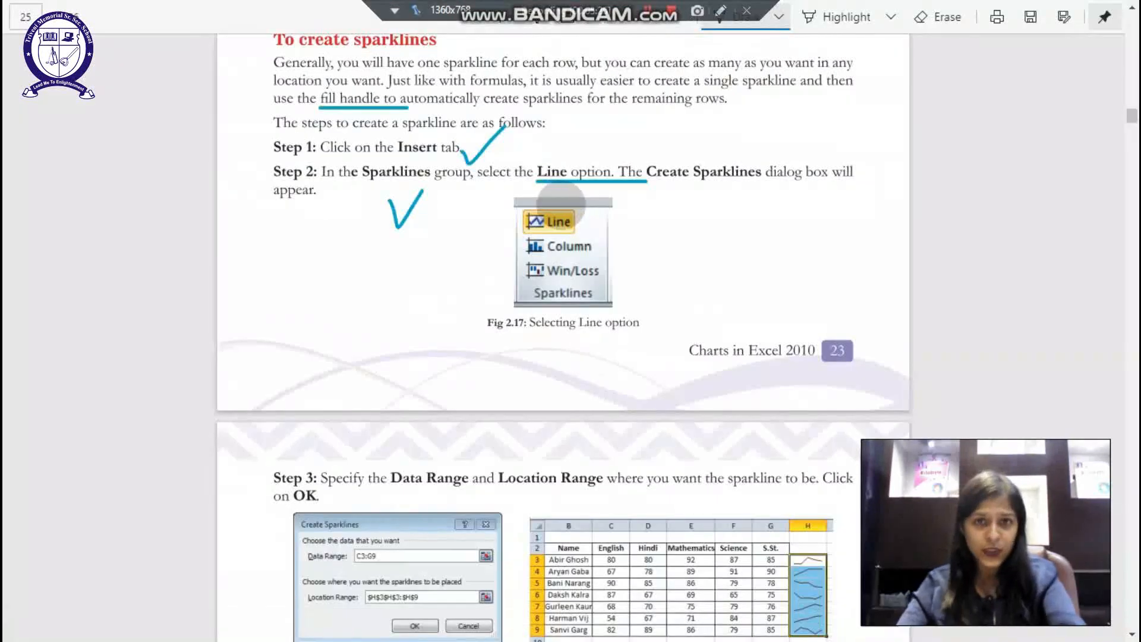
scroll(629, 211, down, 10)
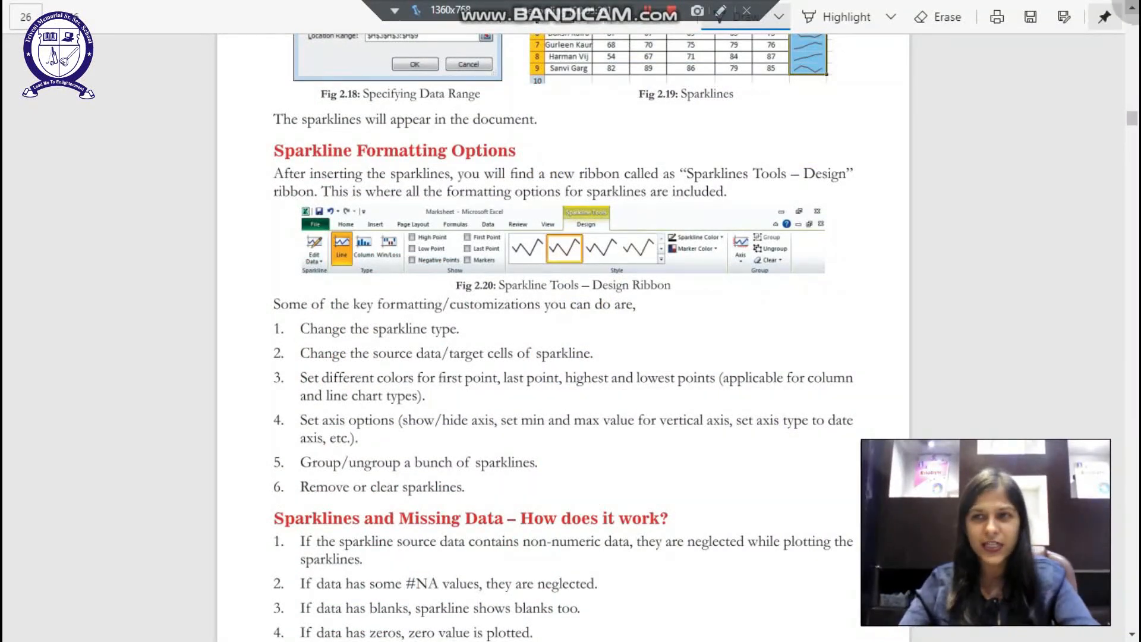
scroll(987, 152, up, 3)
mouse_move(849, 148)
mouse_down()
mouse_move(799, 136)
mouse_move(777, 255)
mouse_move(860, 137)
mouse_up()
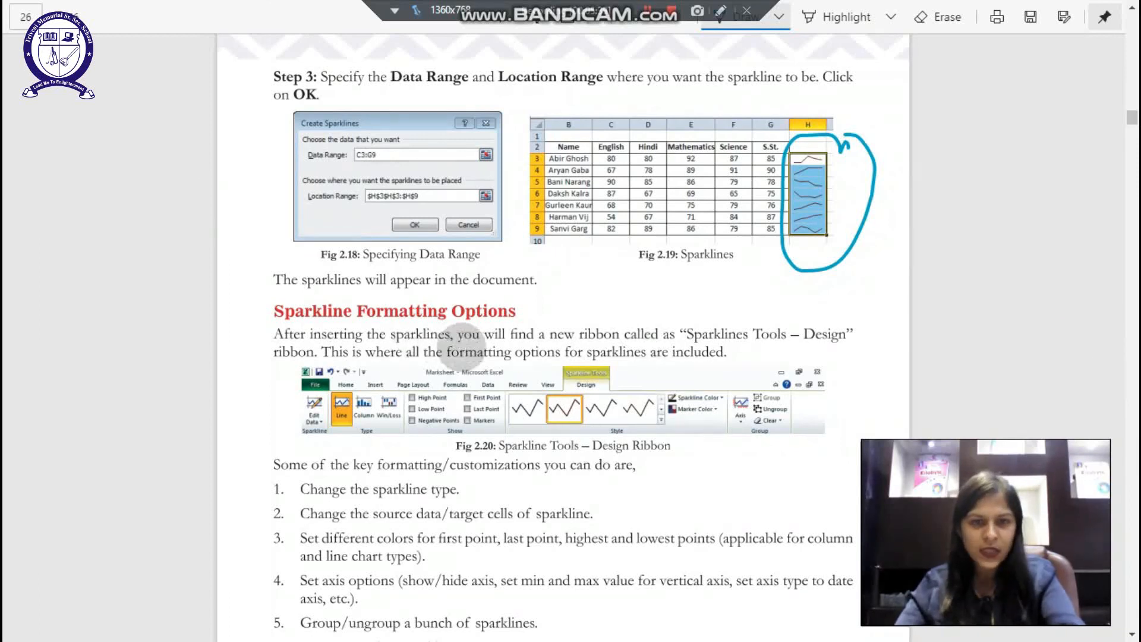
Step: Underline the "Sparkline Formatting Options" heading and tick Sparkline Color and Marker Color in the Fig 2.20 ribbon picture
drag(387, 324, 559, 323)
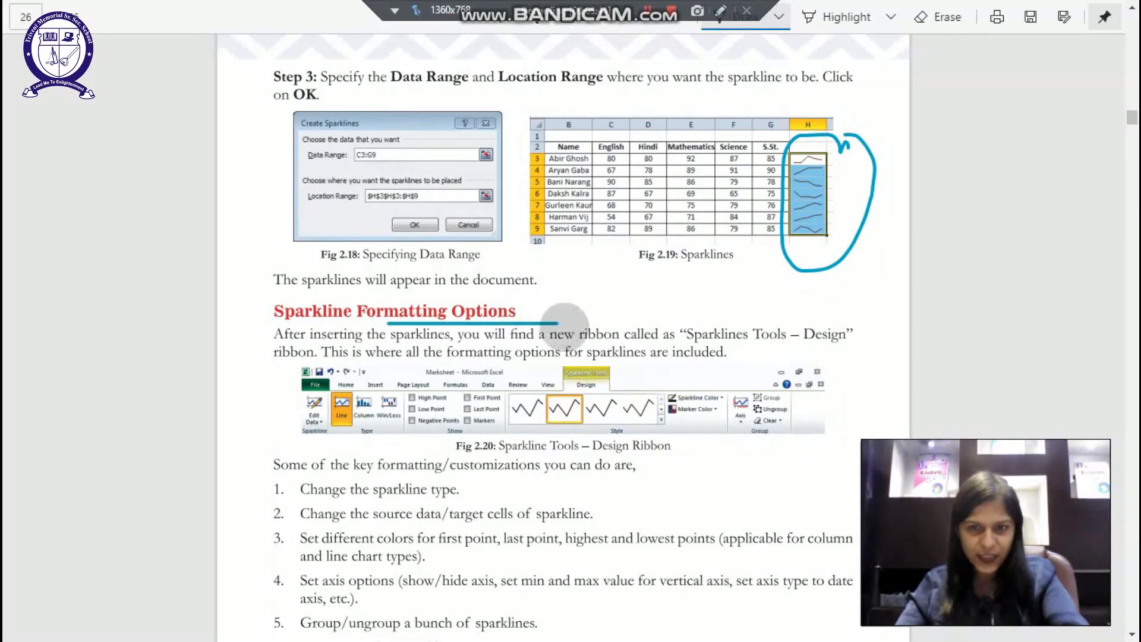
drag(705, 381, 726, 367)
drag(683, 415, 715, 409)
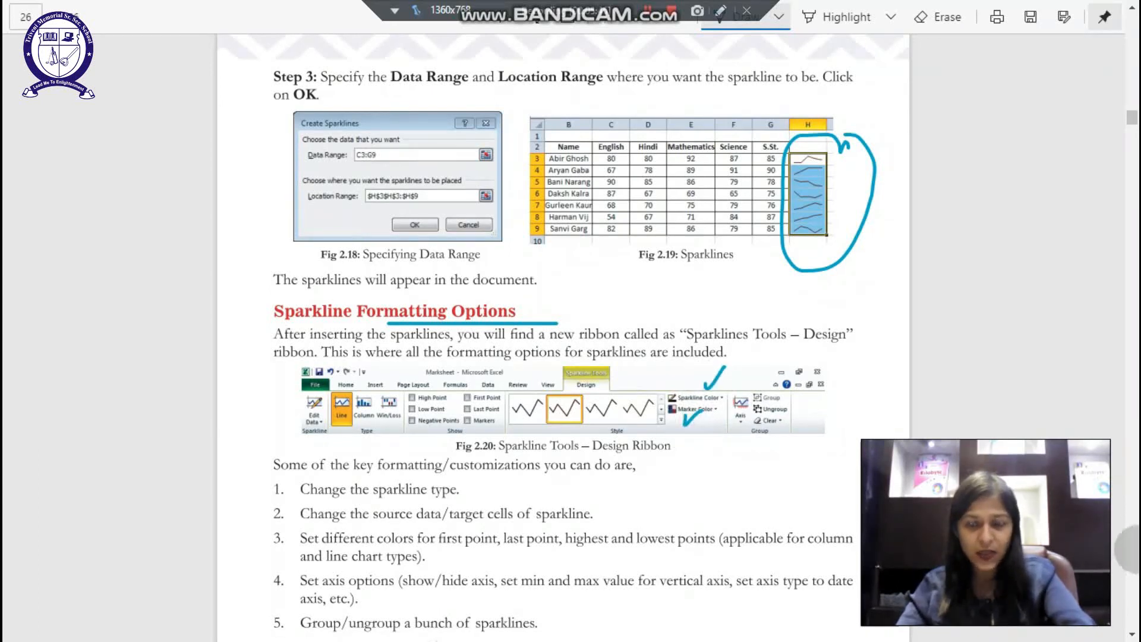
Step: Draw a small arrow pointing to the heading "Sparklines and Missing Data – How does it work?" on page 24
scroll(564, 333, down, 10)
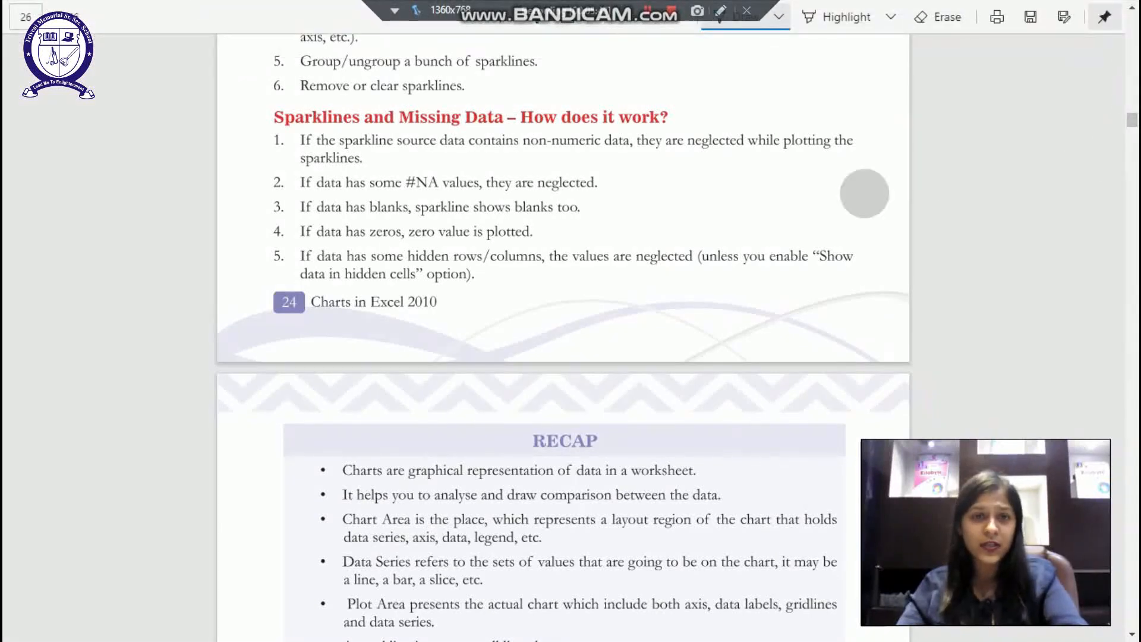
drag(246, 123, 271, 117)
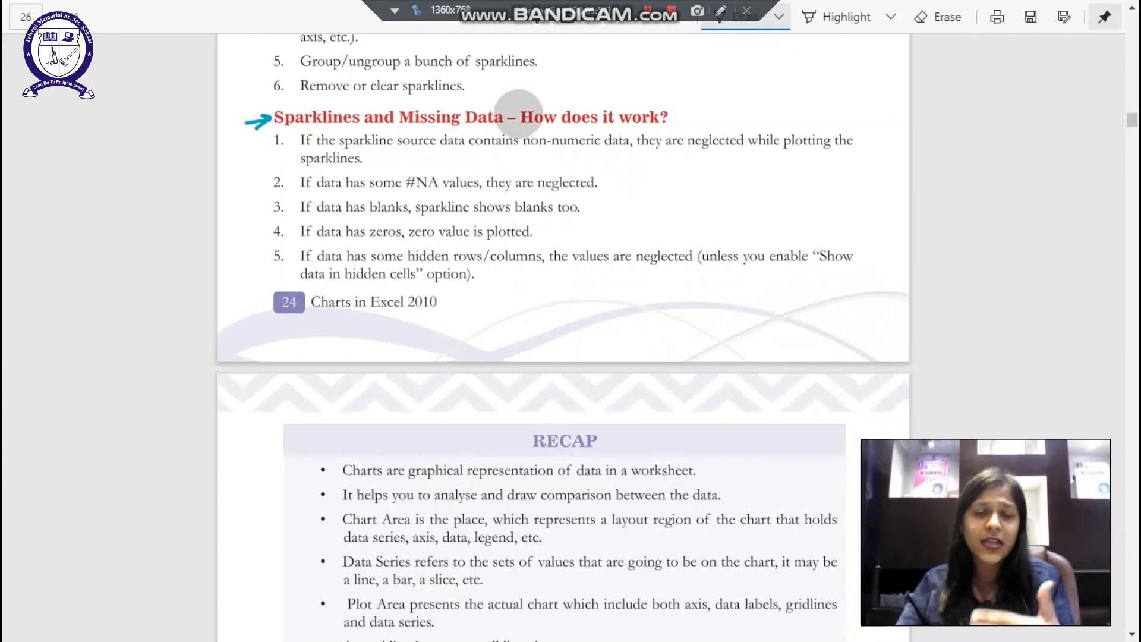